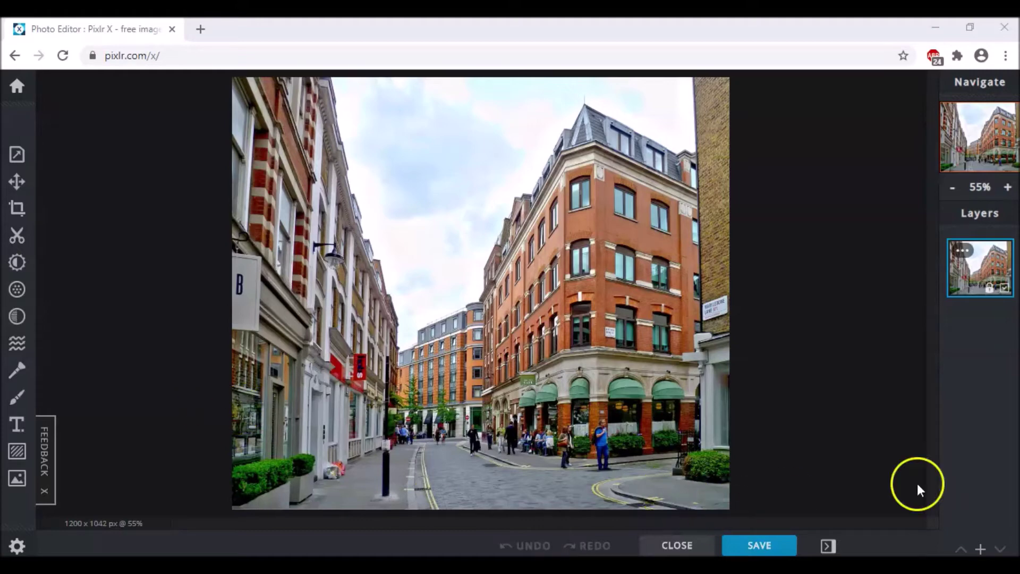
Add the night skyline image file as a new layer above the street photo.
{"action": "left_click", "coordinate": [979, 549]}
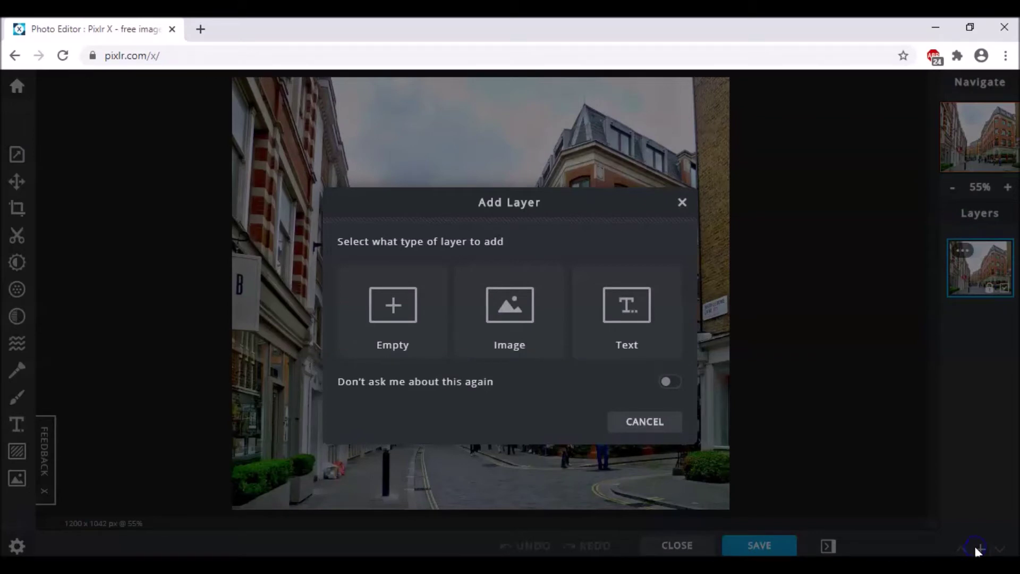
{"action": "left_click", "coordinate": [517, 309]}
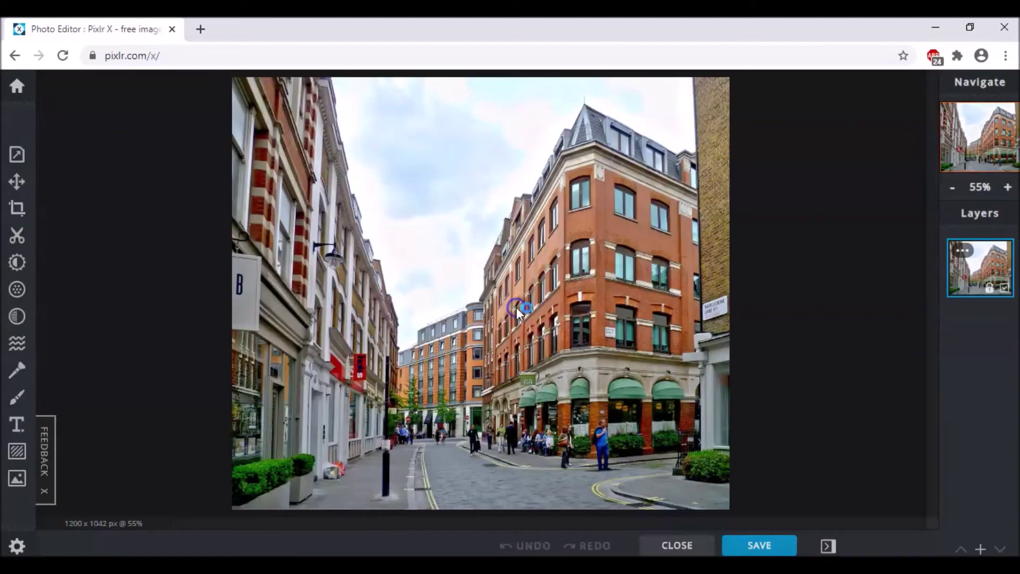
{"action": "scroll", "coordinate": [280, 210], "scroll_direction": "down", "scroll_amount": 6}
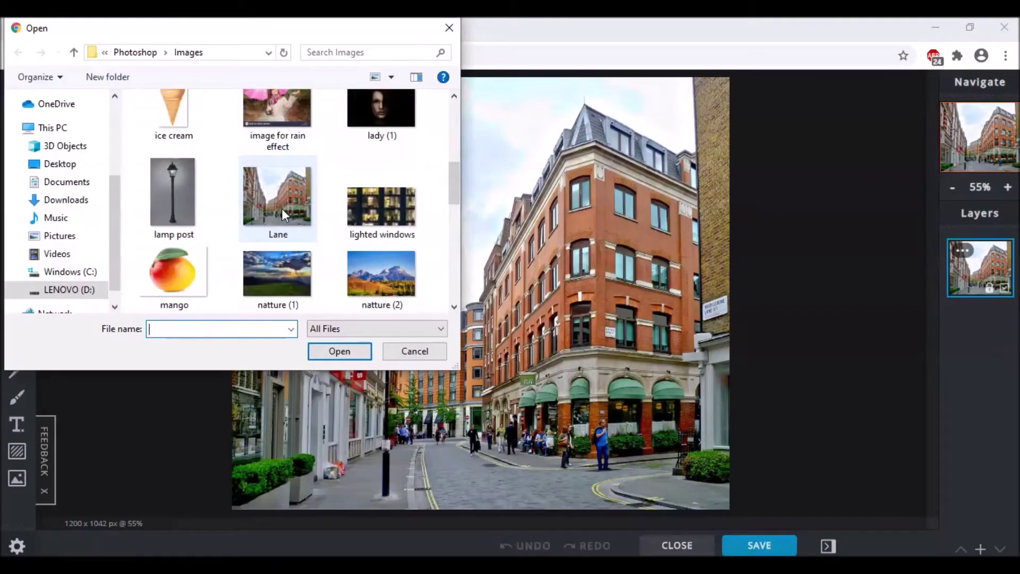
{"action": "left_click", "coordinate": [194, 269]}
{"action": "left_click", "coordinate": [339, 351]}
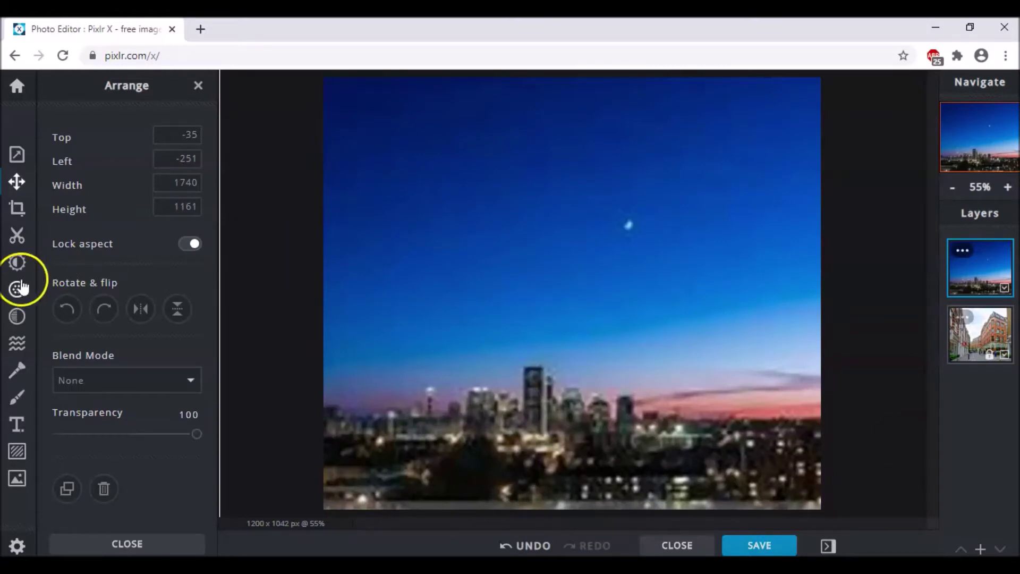
Darken the sky layer in Adjust with Brightness -68 and Exposure -8.
{"action": "left_click", "coordinate": [17, 262]}
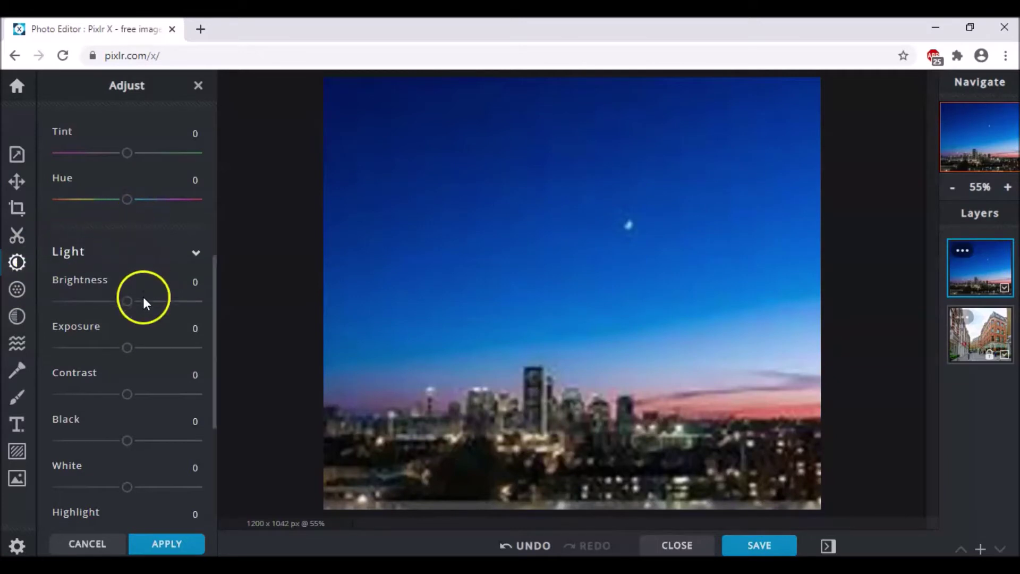
{"action": "left_click_drag", "start_coordinate": [127, 301], "coordinate": [80, 302]}
{"action": "left_click", "coordinate": [123, 360]}
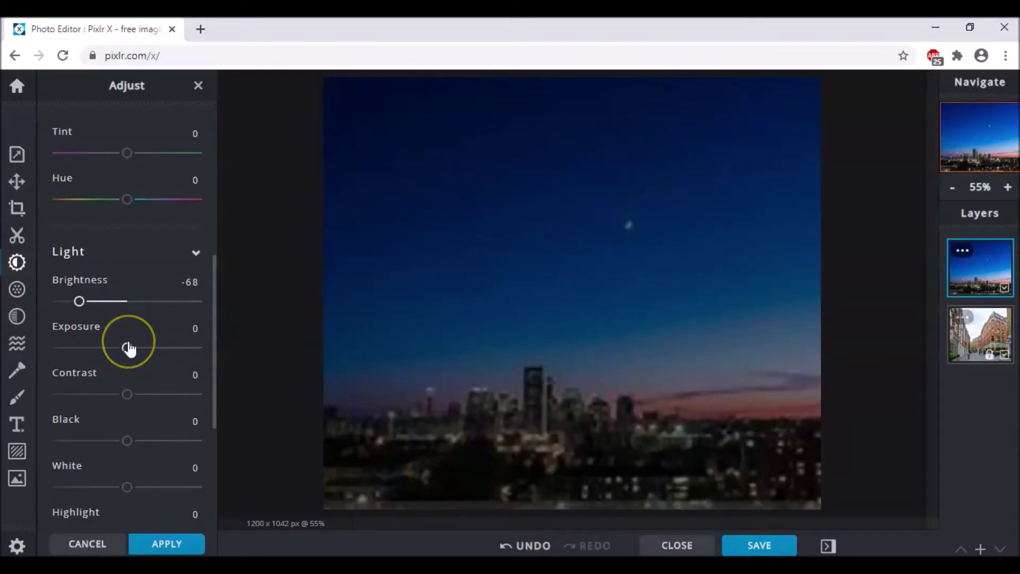
{"action": "left_click_drag", "start_coordinate": [128, 348], "coordinate": [121, 346]}
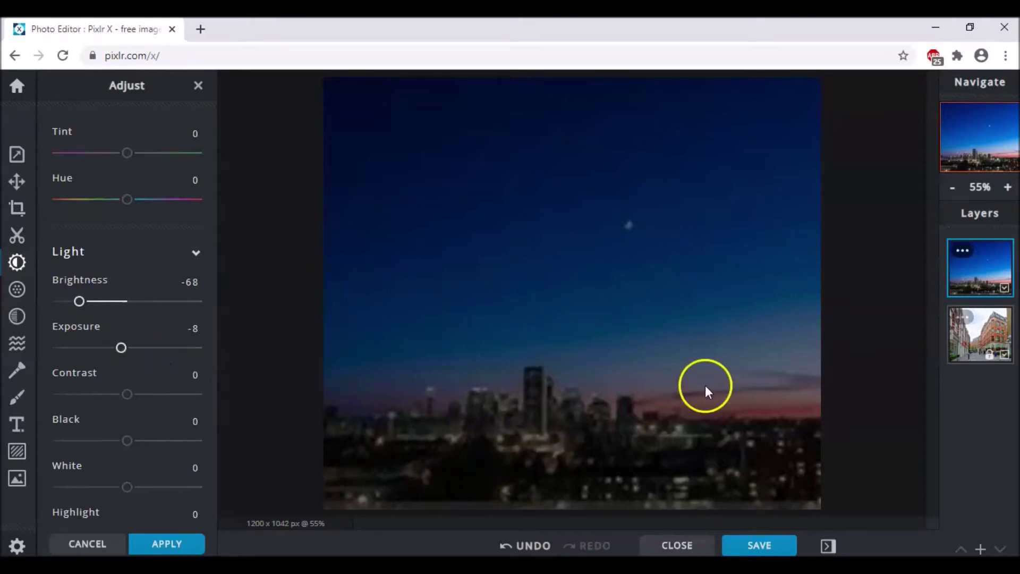
Duplicate the street photo layer and move the copy to the top of the stack.
{"action": "left_click", "coordinate": [958, 333]}
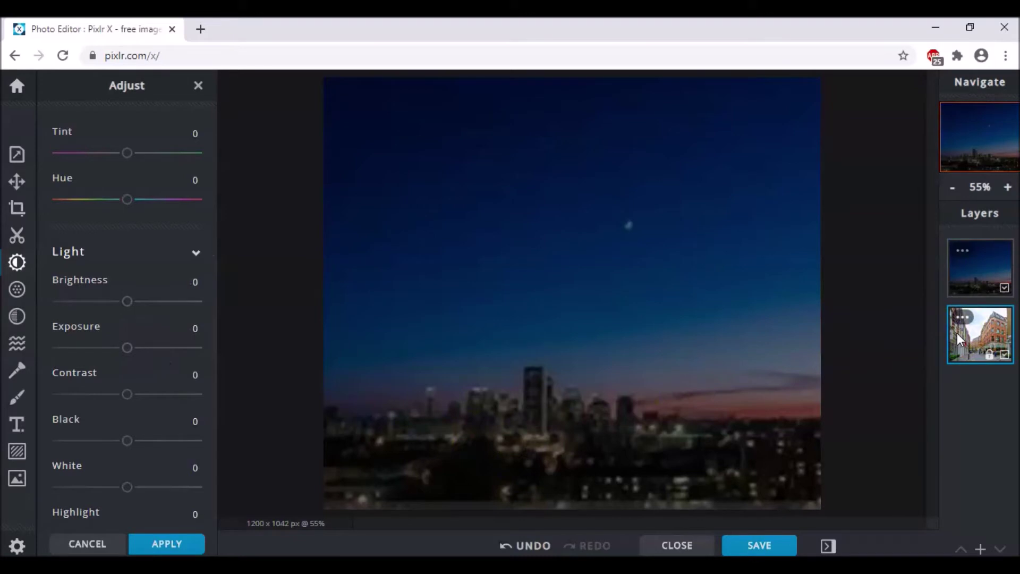
{"action": "left_click", "coordinate": [962, 317]}
{"action": "left_click", "coordinate": [882, 533]}
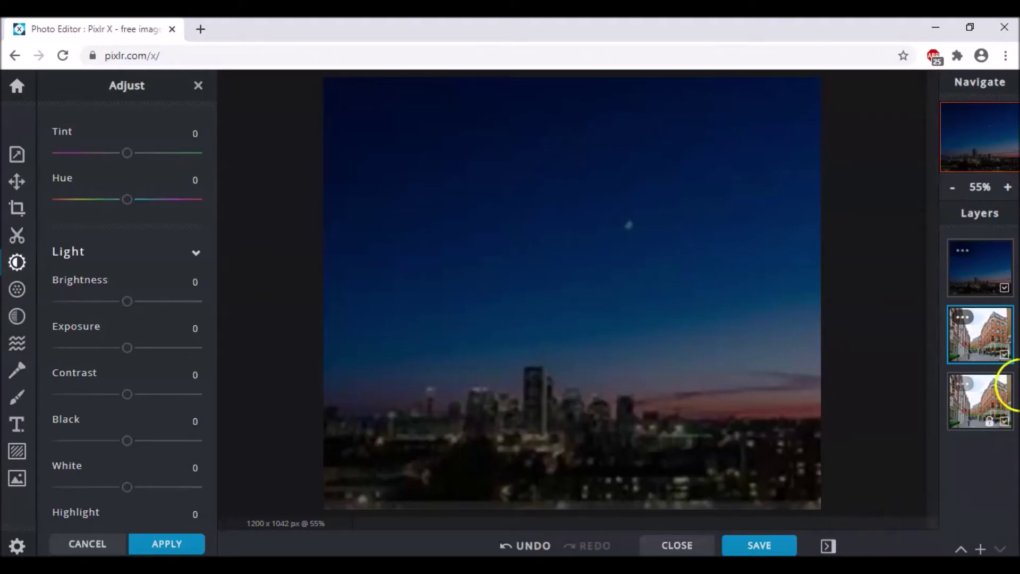
{"action": "left_click_drag", "start_coordinate": [992, 356], "coordinate": [987, 285]}
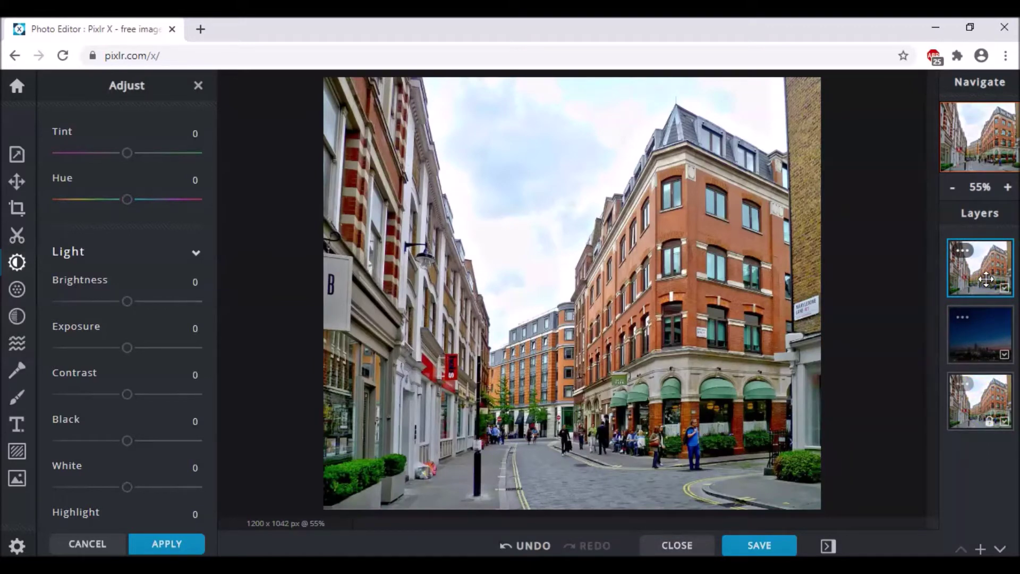
Remove the daytime sky and leftover white patches with the magic wand in Remove mode.
{"action": "left_click", "coordinate": [17, 244]}
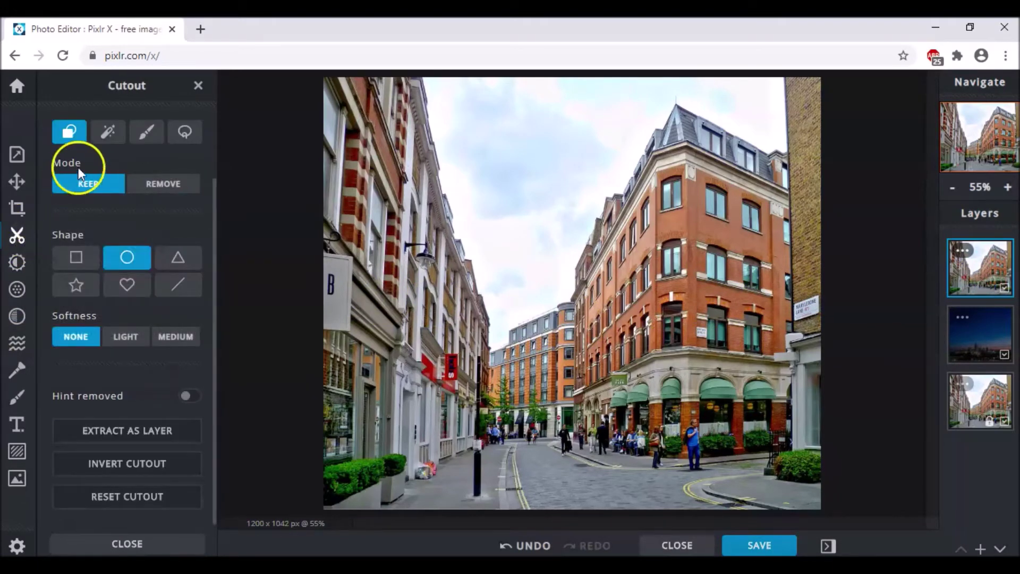
{"action": "left_click", "coordinate": [107, 133]}
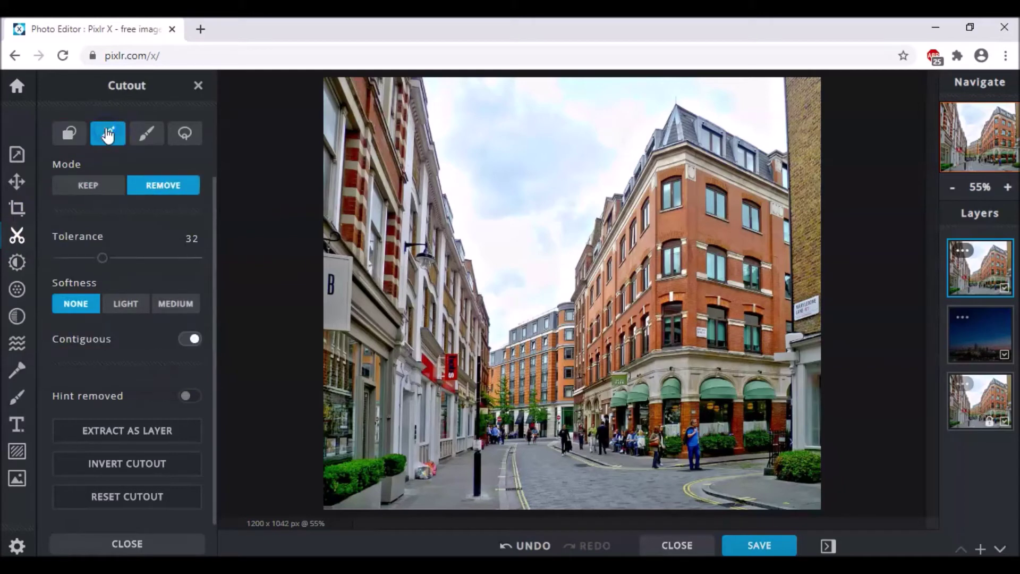
{"action": "left_click", "coordinate": [478, 127]}
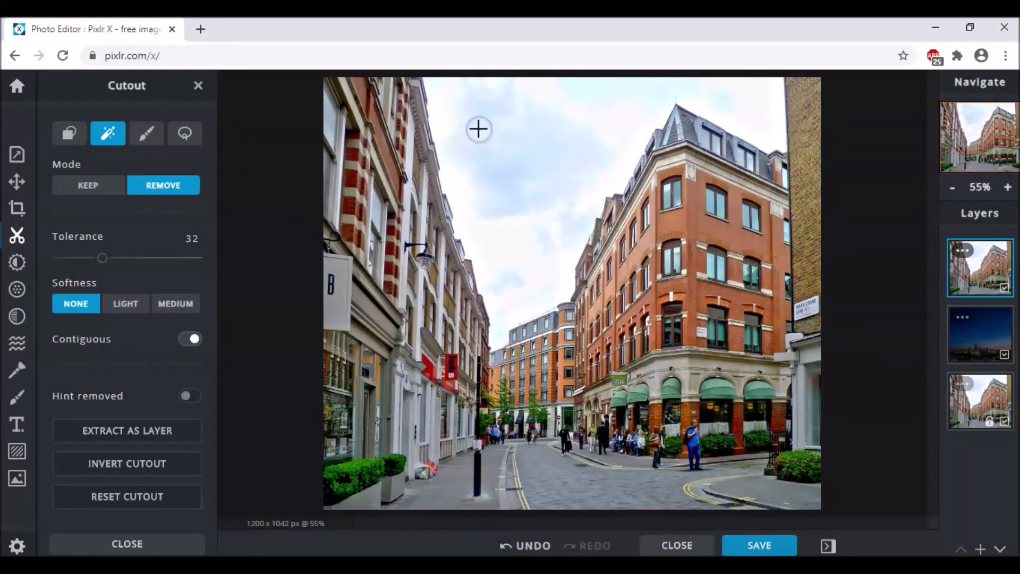
{"action": "left_click_drag", "start_coordinate": [478, 129], "coordinate": [446, 174]}
{"action": "left_click", "coordinate": [433, 112]}
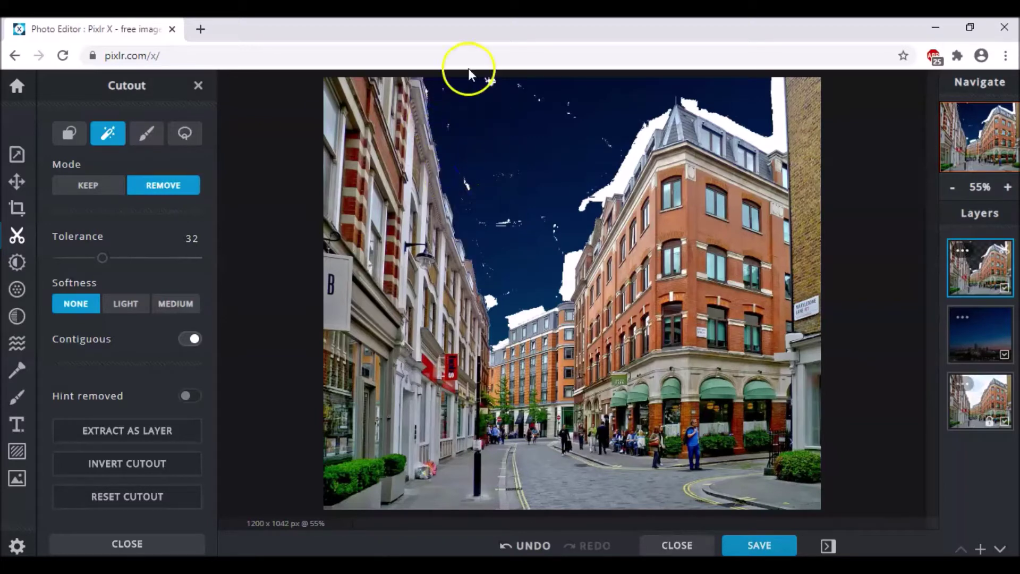
{"action": "left_click_drag", "start_coordinate": [488, 81], "coordinate": [627, 158]}
{"action": "left_click", "coordinate": [737, 115]}
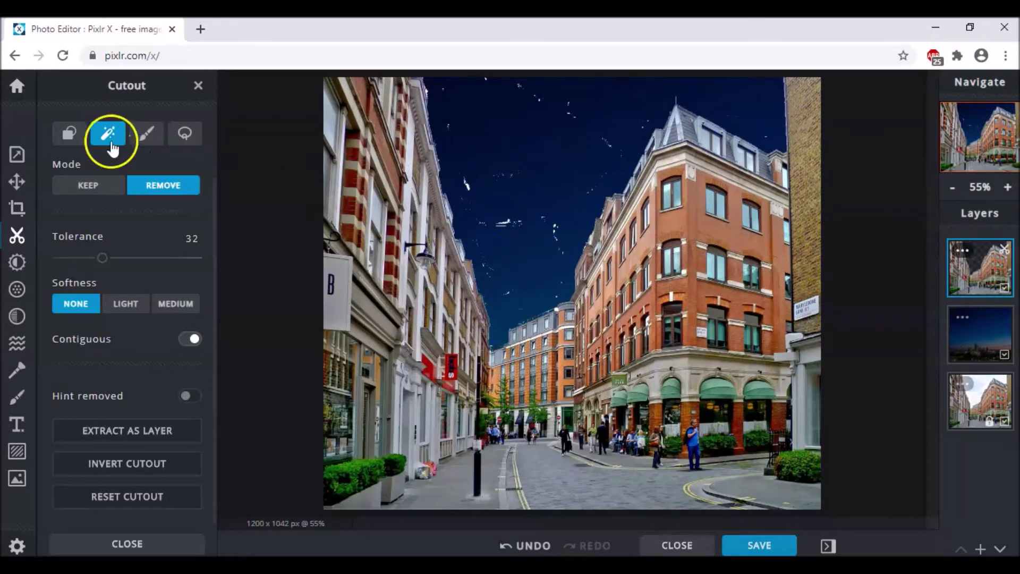
Lasso away the remaining sky along the building edge.
{"action": "left_click", "coordinate": [185, 134]}
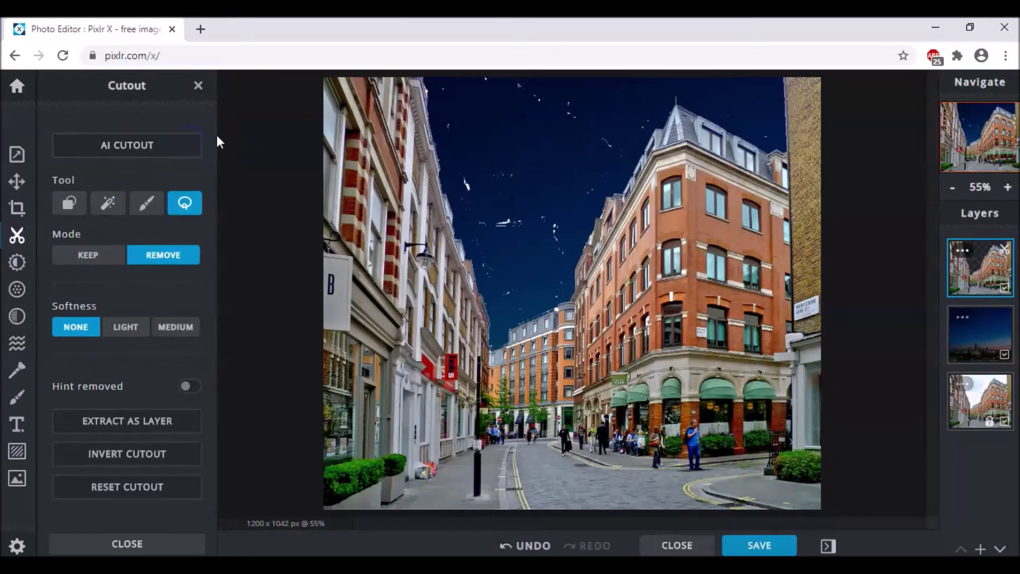
{"action": "mouse_move", "coordinate": [437, 72]}
{"action": "left_mouse_down"}
{"action": "mouse_move", "coordinate": [490, 293]}
{"action": "mouse_move", "coordinate": [533, 314]}
{"action": "mouse_move", "coordinate": [549, 304]}
{"action": "mouse_move", "coordinate": [569, 273]}
{"action": "mouse_move", "coordinate": [577, 215]}
{"action": "left_mouse_up"}
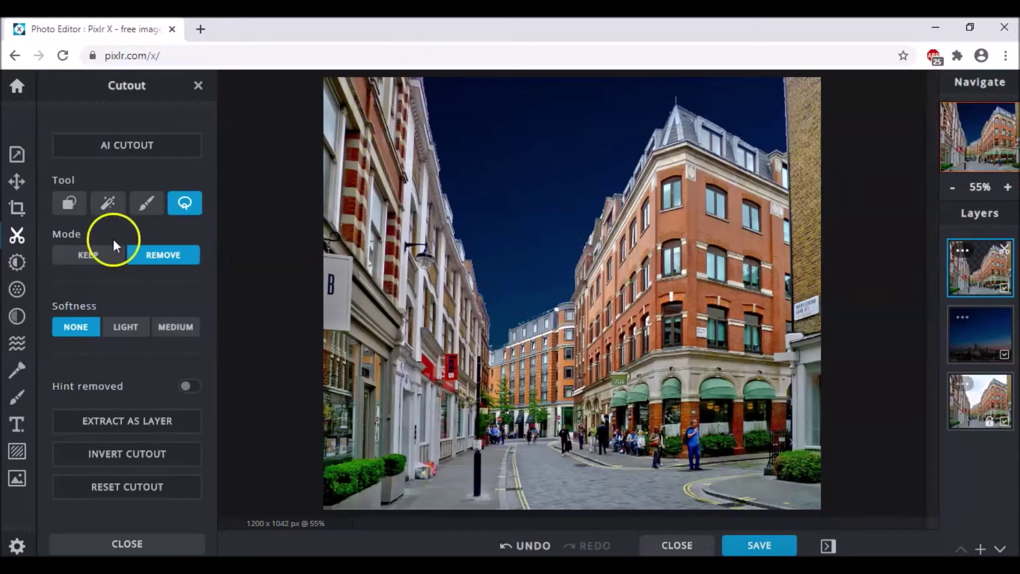
{"action": "left_click", "coordinate": [24, 277]}
Dismiss the ad banner and raise the street layer's Vibrance to 28.
{"action": "left_click", "coordinate": [302, 393]}
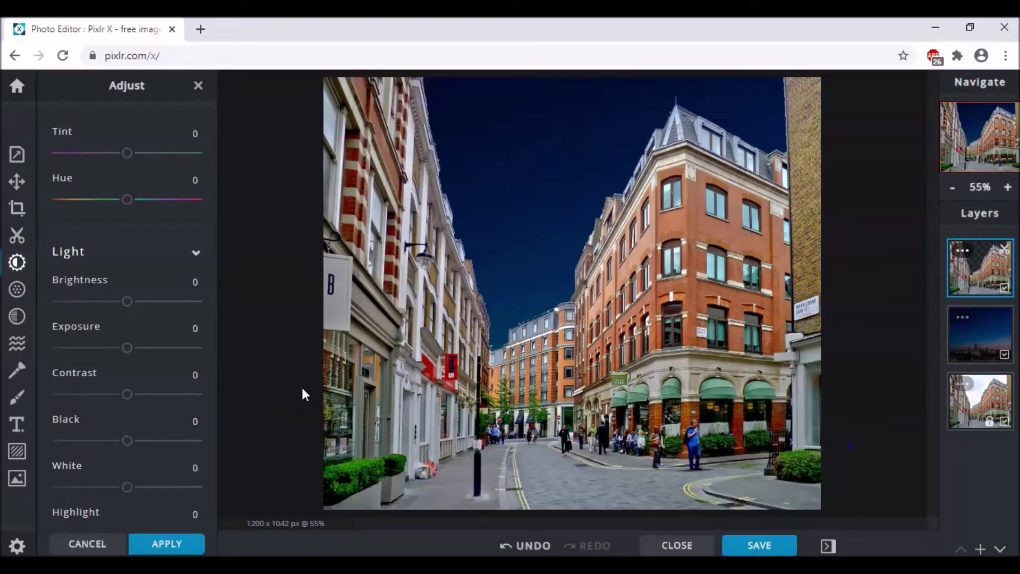
{"action": "scroll", "coordinate": [130, 333], "scroll_direction": "up", "scroll_amount": 6}
{"action": "left_click", "coordinate": [127, 333]}
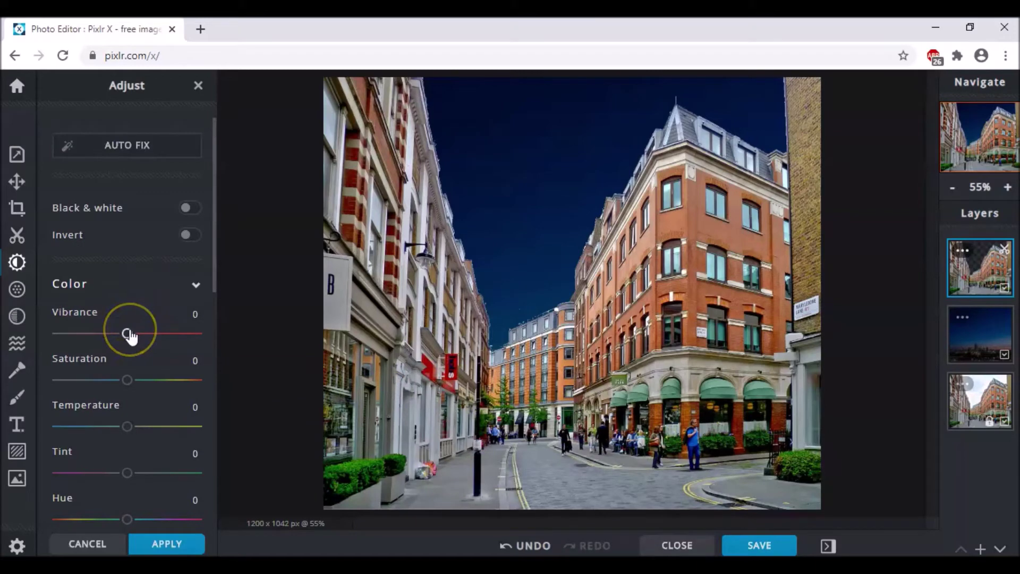
{"action": "left_click_drag", "start_coordinate": [127, 333], "coordinate": [149, 333]}
{"action": "mouse_move", "coordinate": [146, 323]}
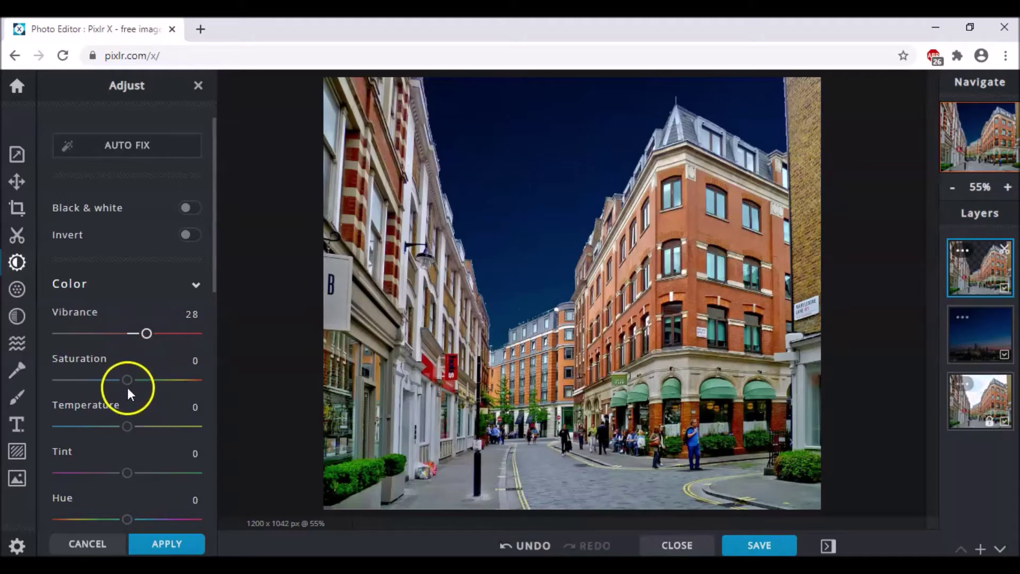
Set the street layer's Brightness to -30 and Exposure to 12.
{"action": "scroll", "coordinate": [122, 451], "scroll_direction": "down", "scroll_amount": 3}
{"action": "left_click_drag", "start_coordinate": [125, 471], "coordinate": [107, 475]}
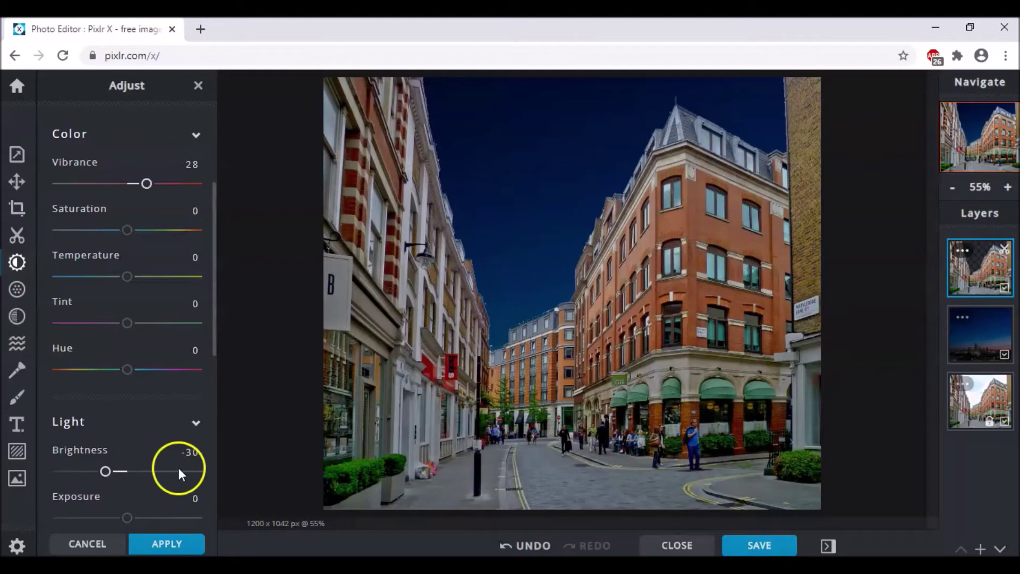
{"action": "scroll", "coordinate": [165, 510], "scroll_direction": "down", "scroll_amount": 1}
{"action": "mouse_move", "coordinate": [129, 456]}
{"action": "left_mouse_down"}
{"action": "mouse_move", "coordinate": [146, 456]}
{"action": "mouse_move", "coordinate": [137, 456]}
{"action": "left_mouse_up"}
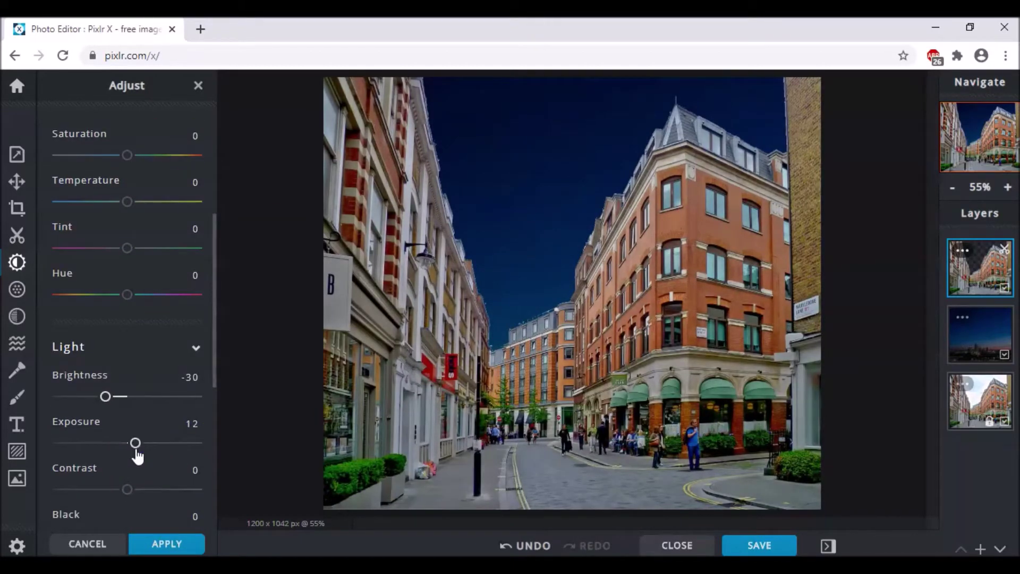
Raise Contrast to 14 and set Black to -2.
{"action": "left_click", "coordinate": [123, 496]}
{"action": "left_click_drag", "start_coordinate": [125, 496], "coordinate": [138, 496]}
{"action": "scroll", "coordinate": [138, 496], "scroll_direction": "down", "scroll_amount": 3}
{"action": "left_click_drag", "start_coordinate": [127, 393], "coordinate": [127, 395]}
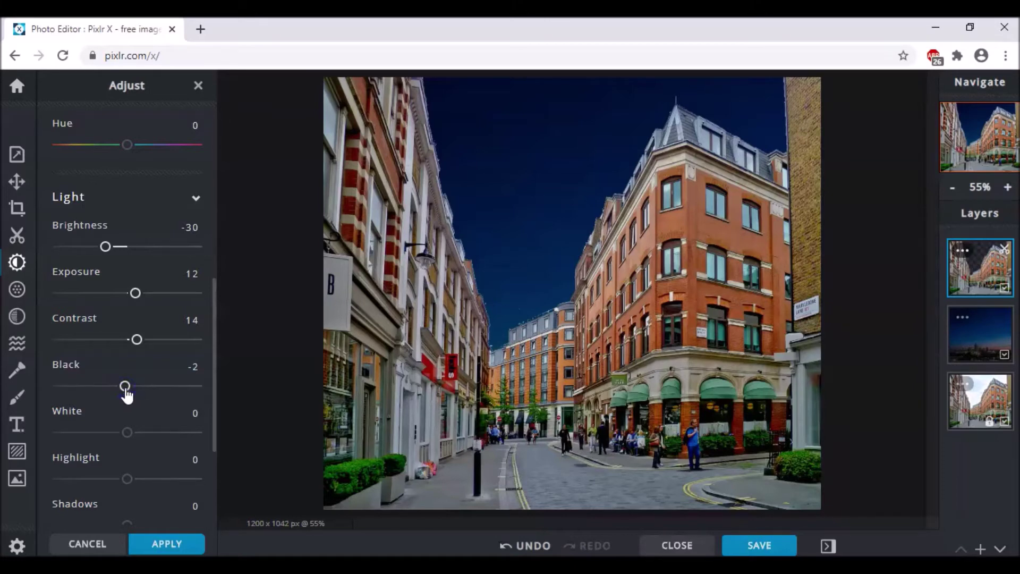
{"action": "scroll", "coordinate": [256, 364], "scroll_direction": "up", "scroll_amount": 1}
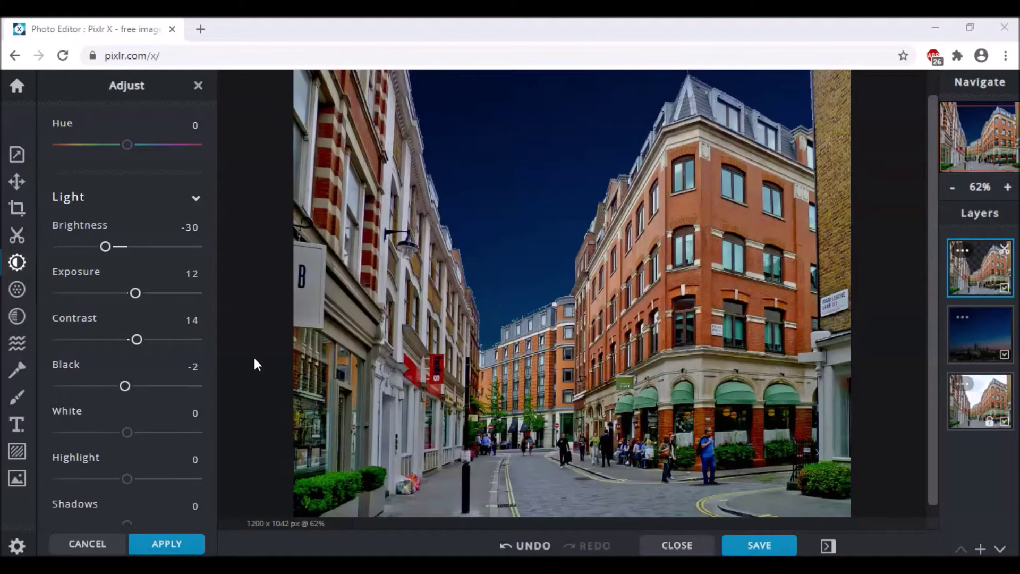
{"action": "left_click", "coordinate": [16, 290]}
Add a Vignette of 40 to the top street layer.
{"action": "left_click", "coordinate": [111, 254]}
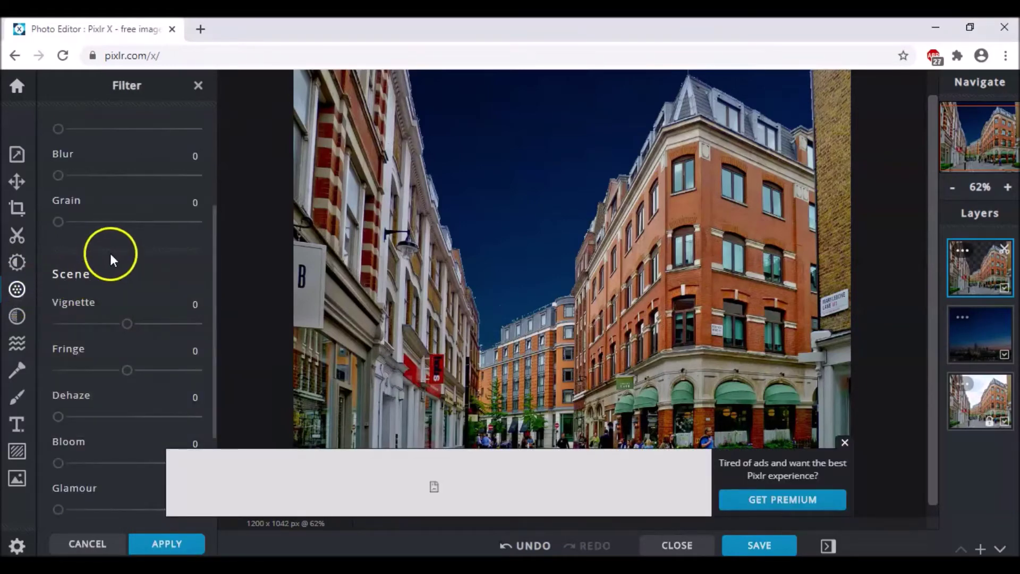
{"action": "left_click", "coordinate": [845, 443]}
{"action": "left_click", "coordinate": [139, 325]}
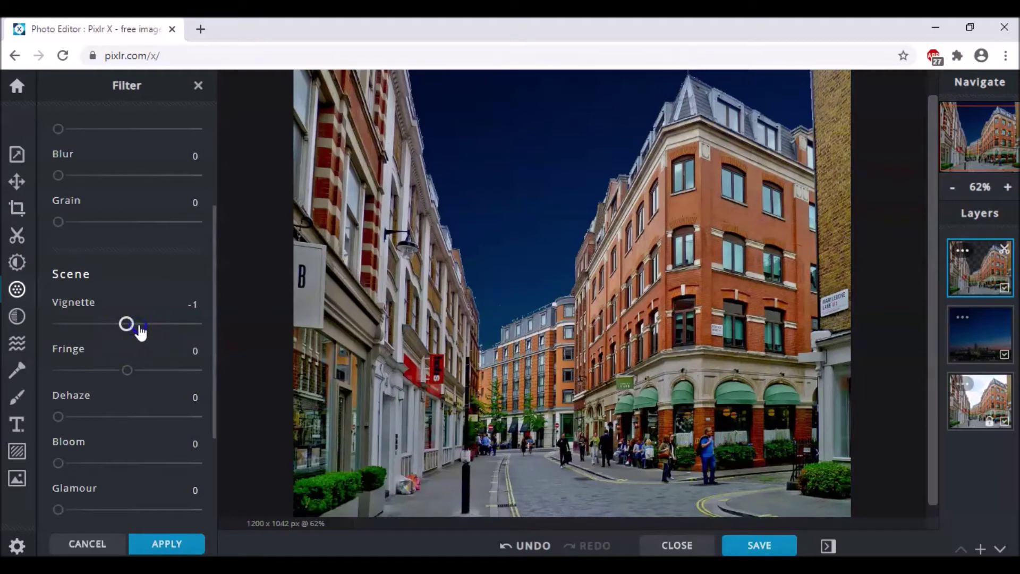
{"action": "left_click", "coordinate": [113, 324]}
{"action": "left_click_drag", "start_coordinate": [113, 328], "coordinate": [153, 326]}
Set Clarity -40, Dehaze 20 and Bloom 13, then apply the filter.
{"action": "scroll", "coordinate": [106, 388], "scroll_direction": "down", "scroll_amount": 1}
{"action": "scroll", "coordinate": [103, 394], "scroll_direction": "up", "scroll_amount": 3}
{"action": "left_click_drag", "start_coordinate": [126, 234], "coordinate": [101, 239]}
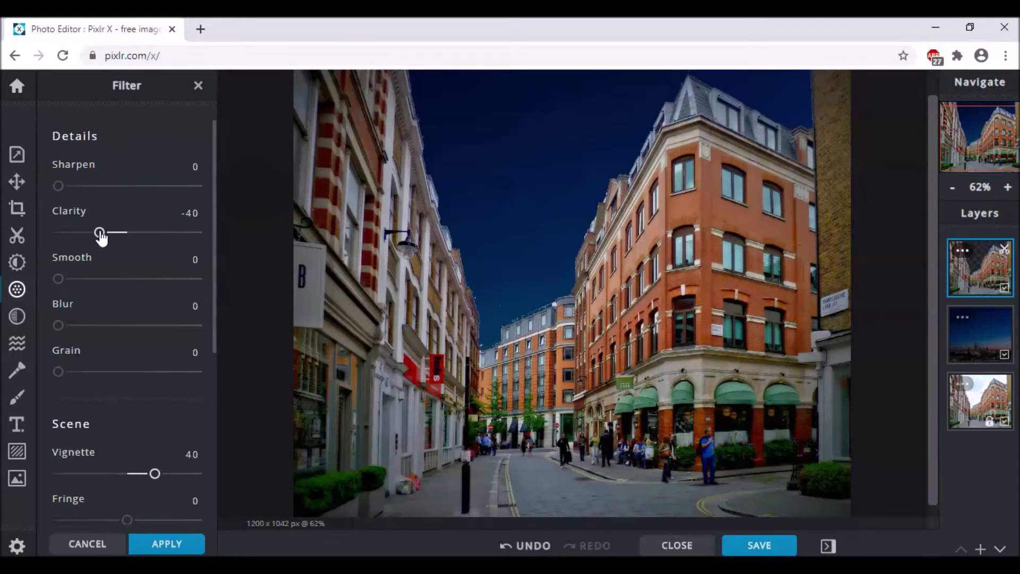
{"action": "scroll", "coordinate": [101, 237], "scroll_direction": "down", "scroll_amount": 4}
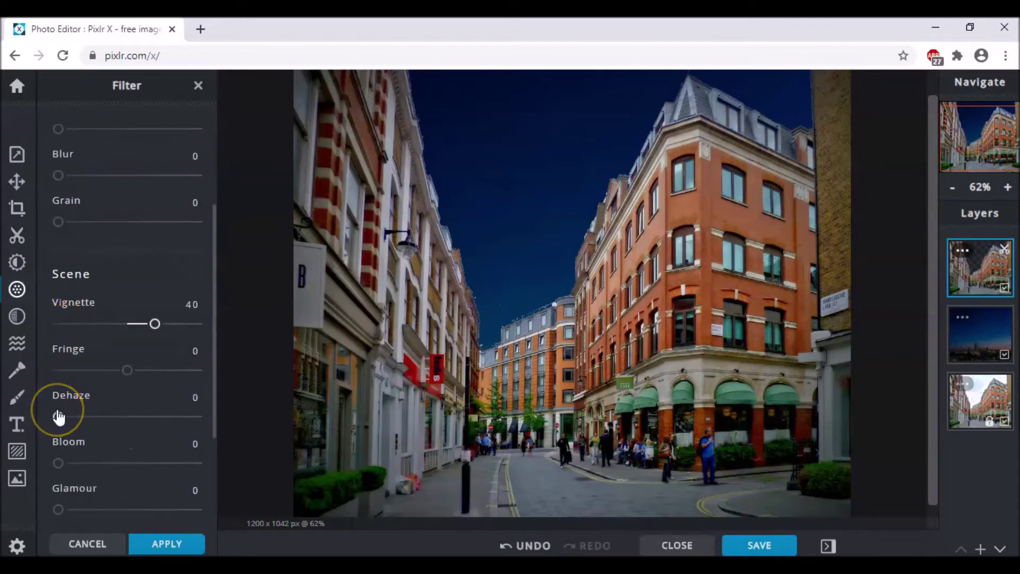
{"action": "left_click_drag", "start_coordinate": [59, 416], "coordinate": [86, 417]}
{"action": "mouse_move", "coordinate": [58, 463]}
{"action": "left_mouse_down"}
{"action": "mouse_move", "coordinate": [80, 464]}
{"action": "mouse_move", "coordinate": [71, 465]}
{"action": "left_mouse_up"}
{"action": "left_click", "coordinate": [659, 267]}
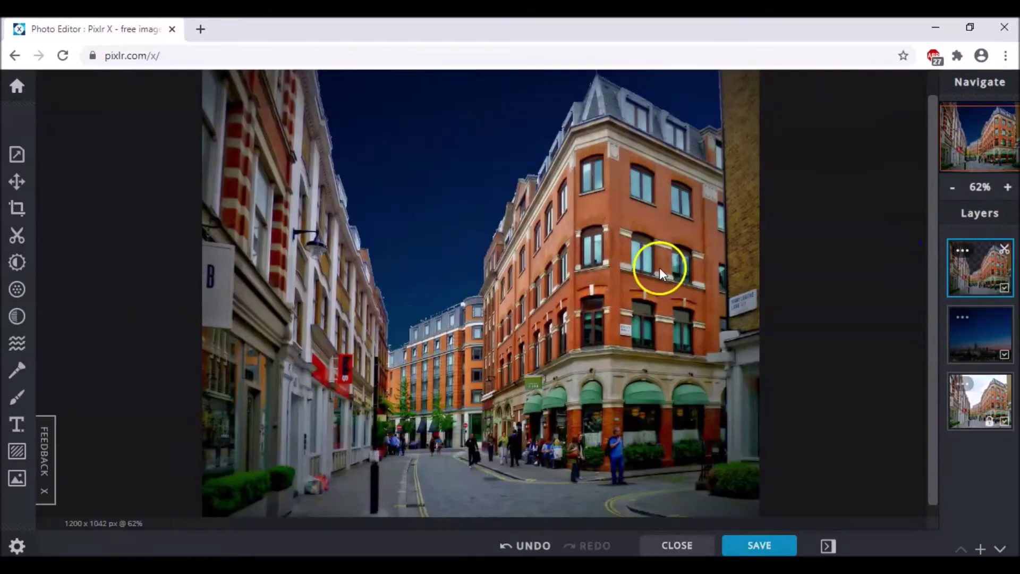
Duplicate the top layer and set the copy's blend mode to Multiply.
{"action": "left_click", "coordinate": [962, 252]}
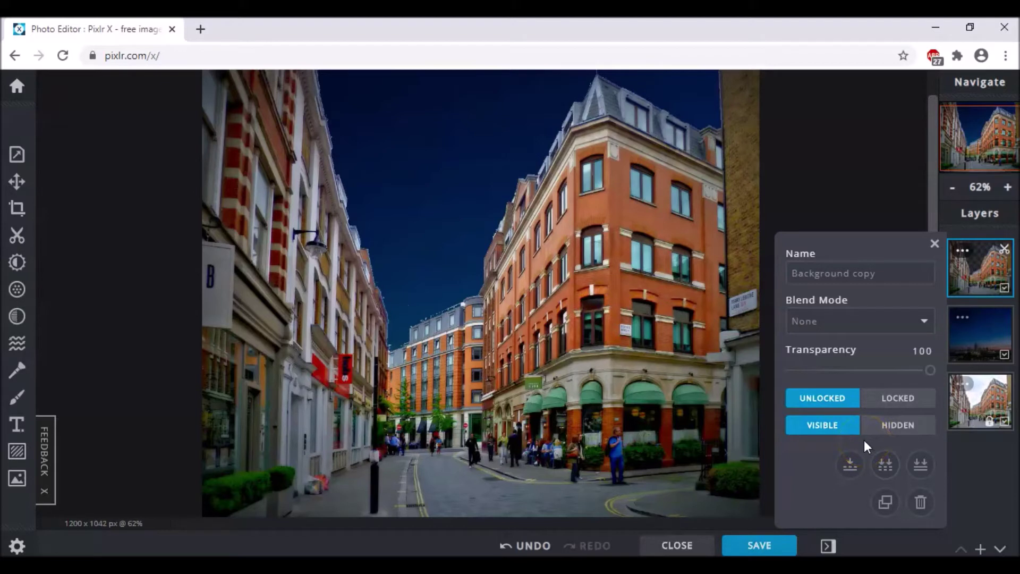
{"action": "left_click", "coordinate": [877, 503]}
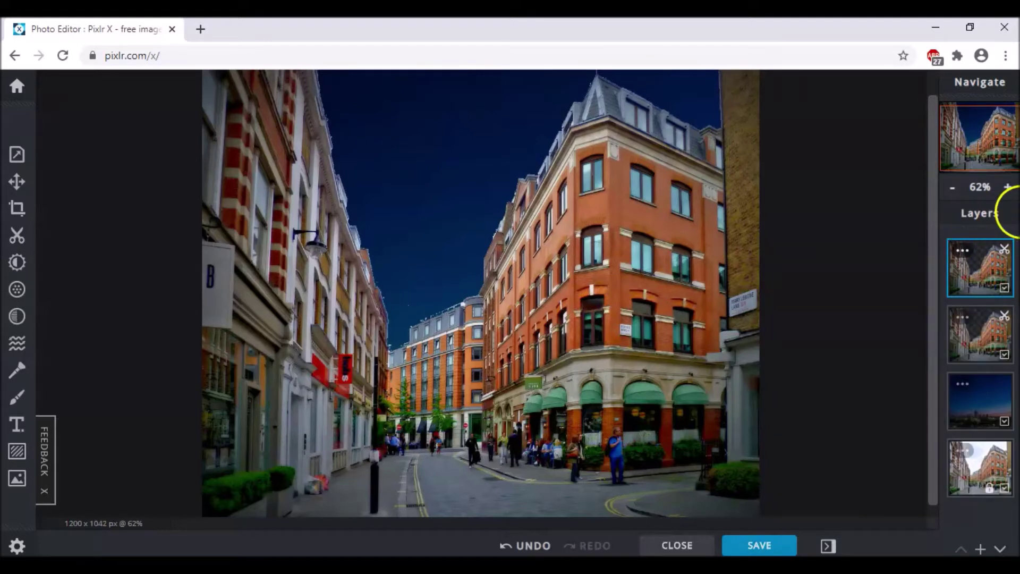
{"action": "left_click", "coordinate": [963, 251]}
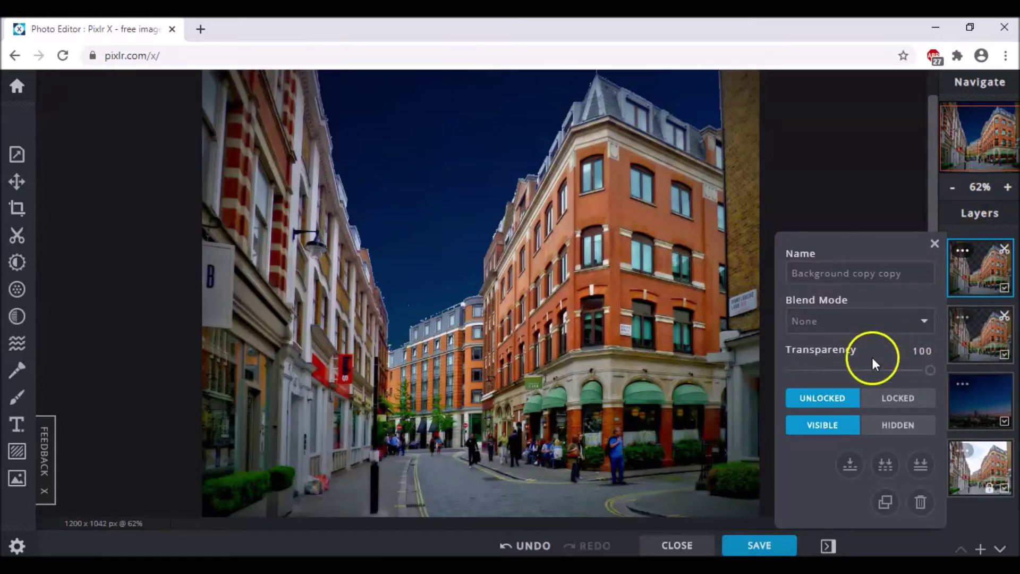
{"action": "left_click", "coordinate": [879, 323]}
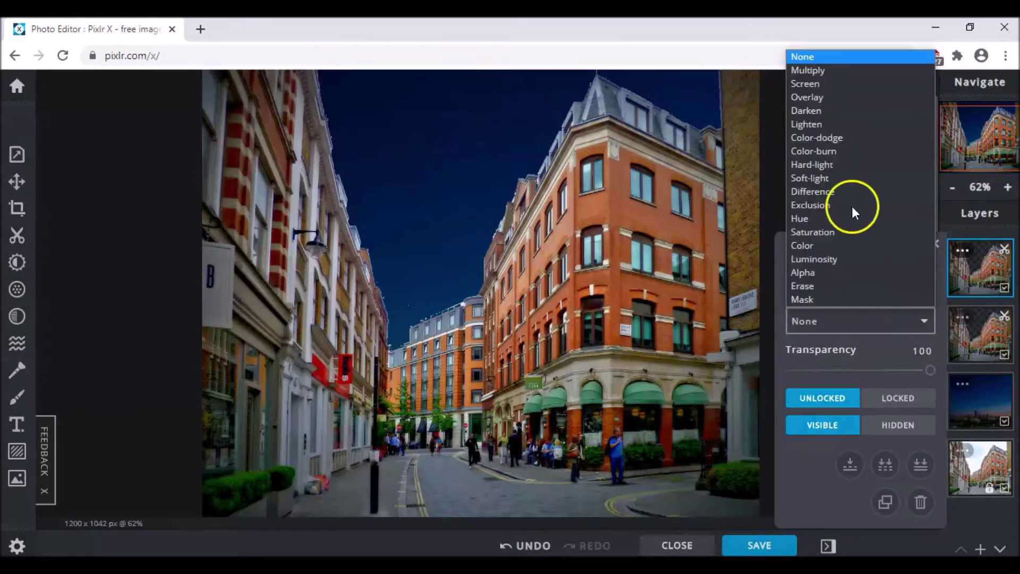
{"action": "left_click", "coordinate": [838, 74]}
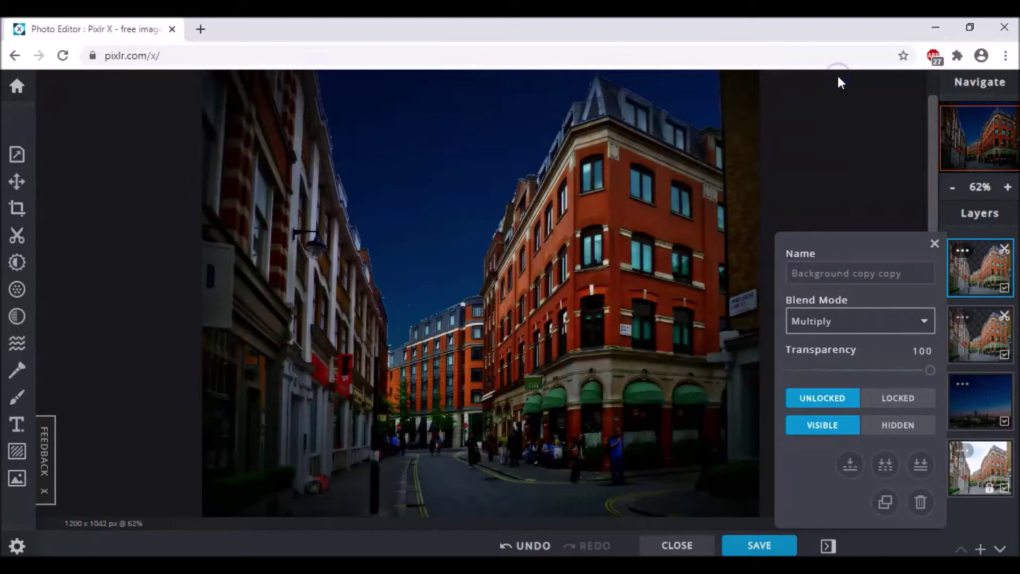
{"action": "left_click", "coordinate": [934, 245]}
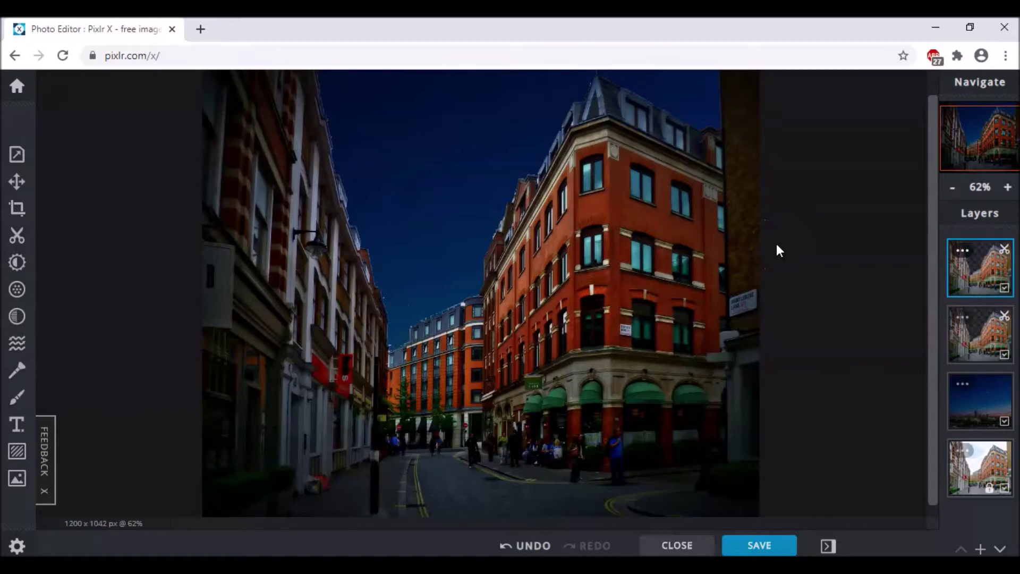
Set the duplicate layer's transparency to 70.
{"action": "left_click", "coordinate": [962, 250]}
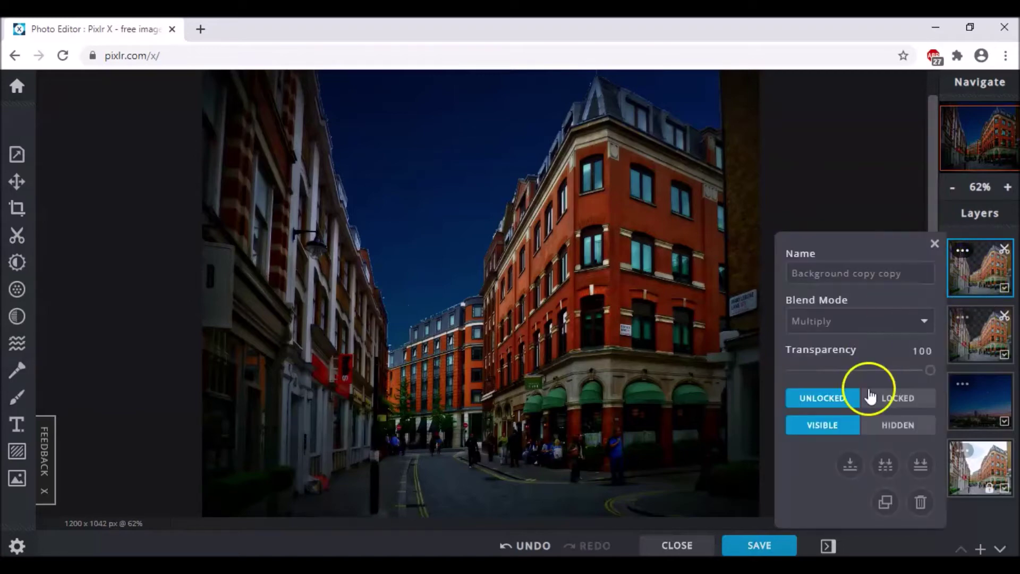
{"action": "double_click", "coordinate": [929, 355]}
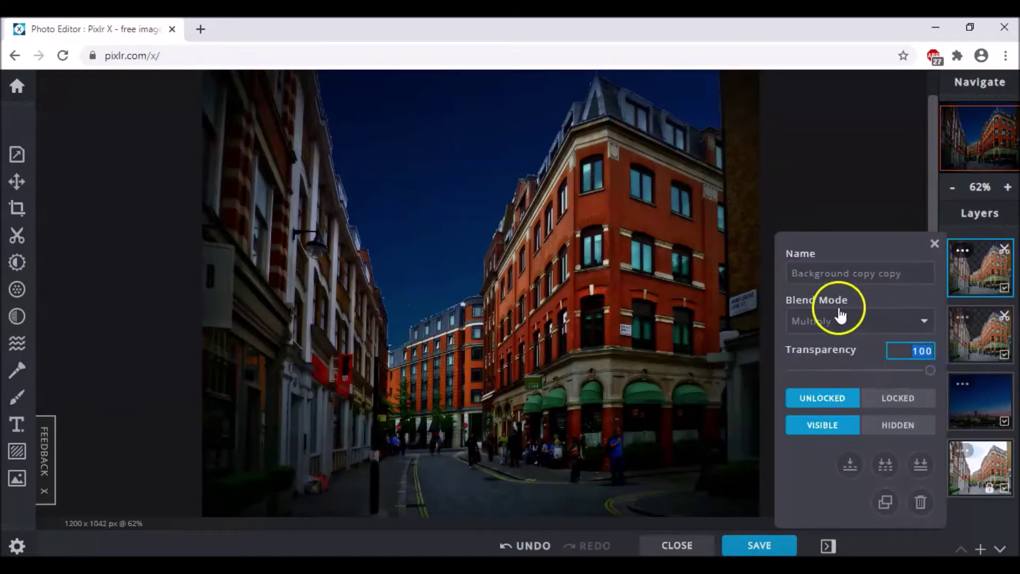
{"action": "type", "text": "70"}
{"action": "left_click", "coordinate": [936, 245]}
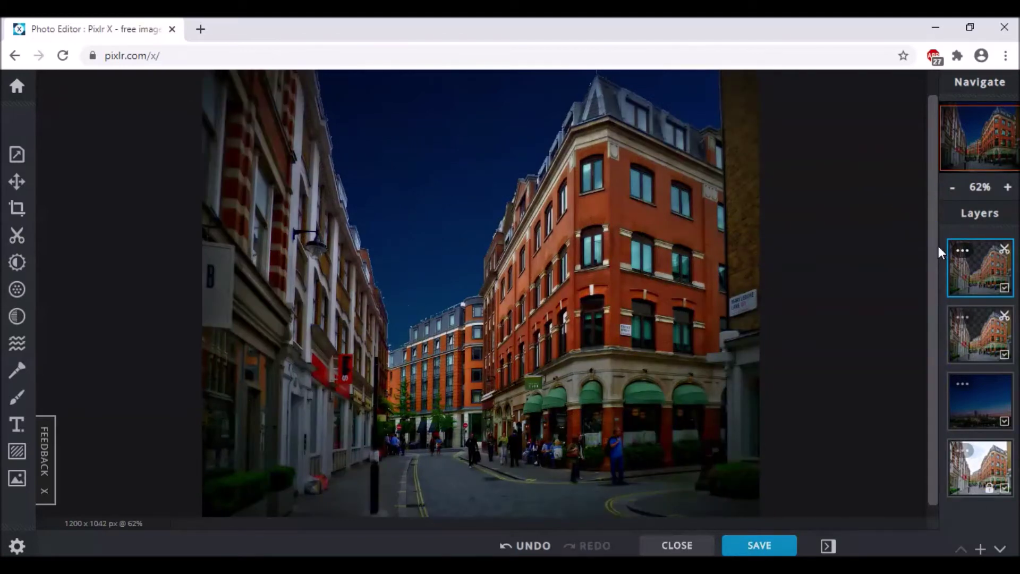
Cut away the top Multiply layer's contents, then brush it back over the street area.
{"action": "left_click", "coordinate": [17, 236]}
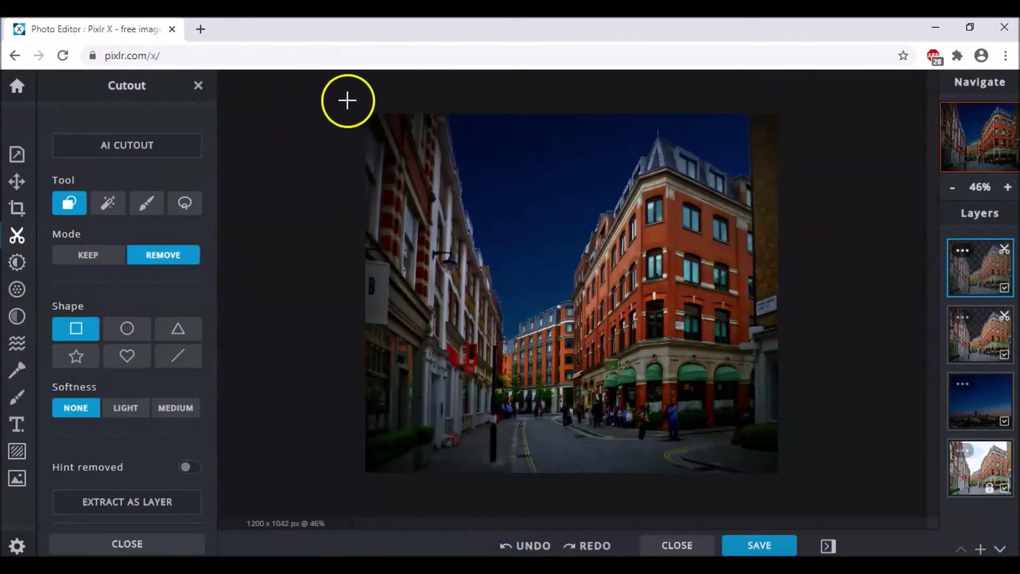
{"action": "left_click_drag", "start_coordinate": [346, 96], "coordinate": [730, 430]}
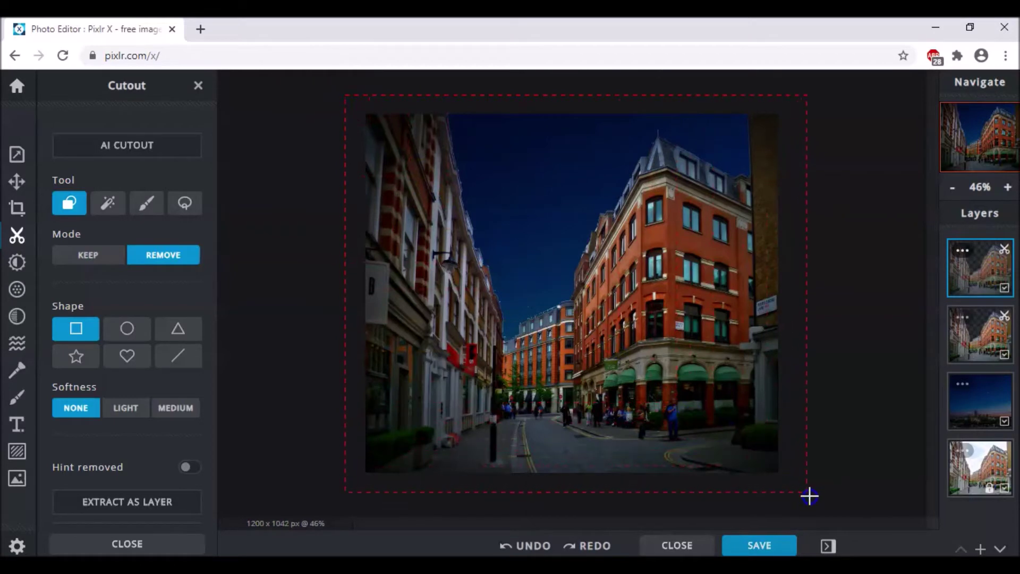
{"action": "left_click_drag", "start_coordinate": [809, 496], "coordinate": [811, 498]}
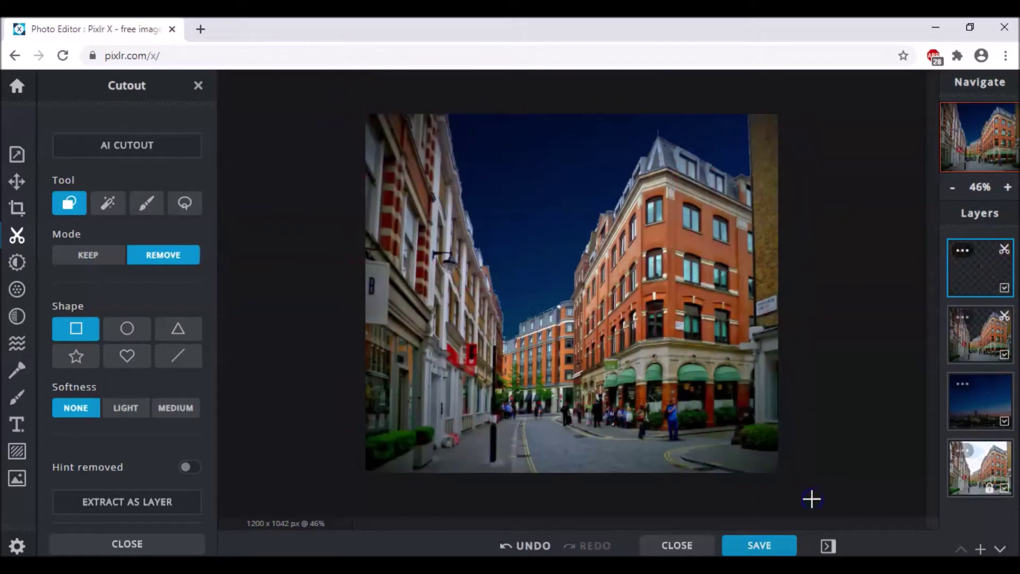
{"action": "left_click", "coordinate": [802, 485]}
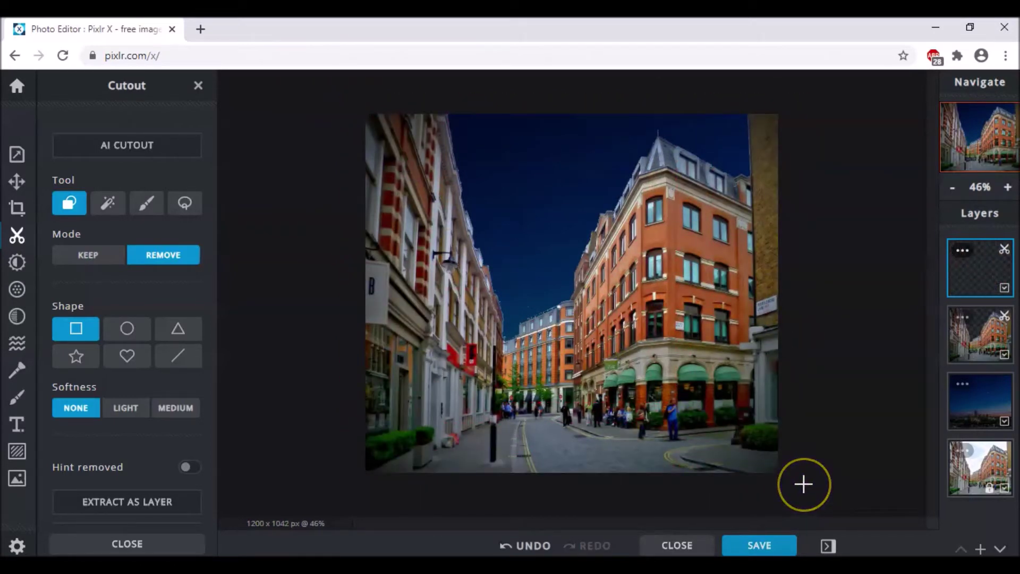
{"action": "left_click", "coordinate": [647, 456]}
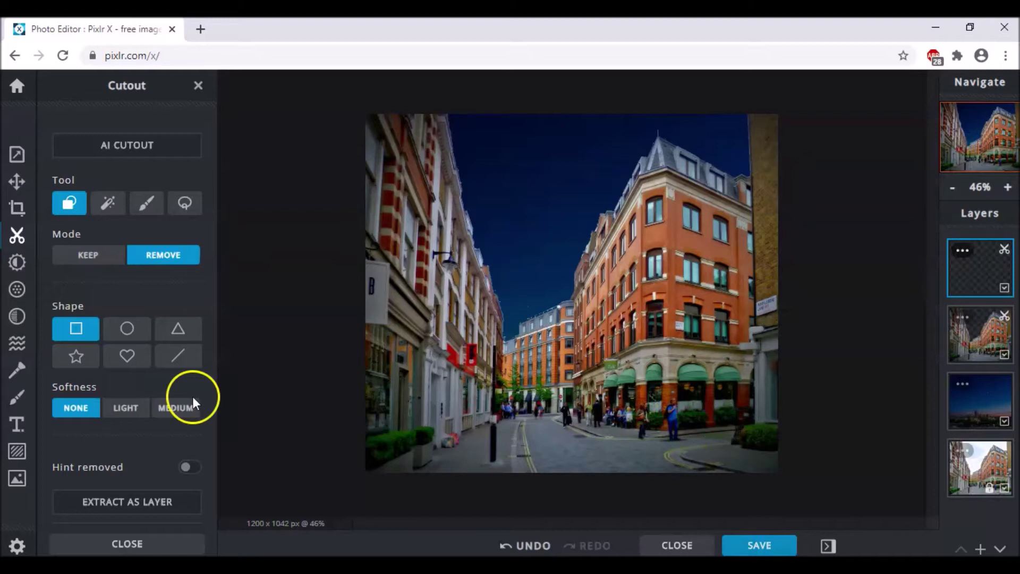
{"action": "left_click", "coordinate": [135, 210]}
{"action": "left_click", "coordinate": [106, 258]}
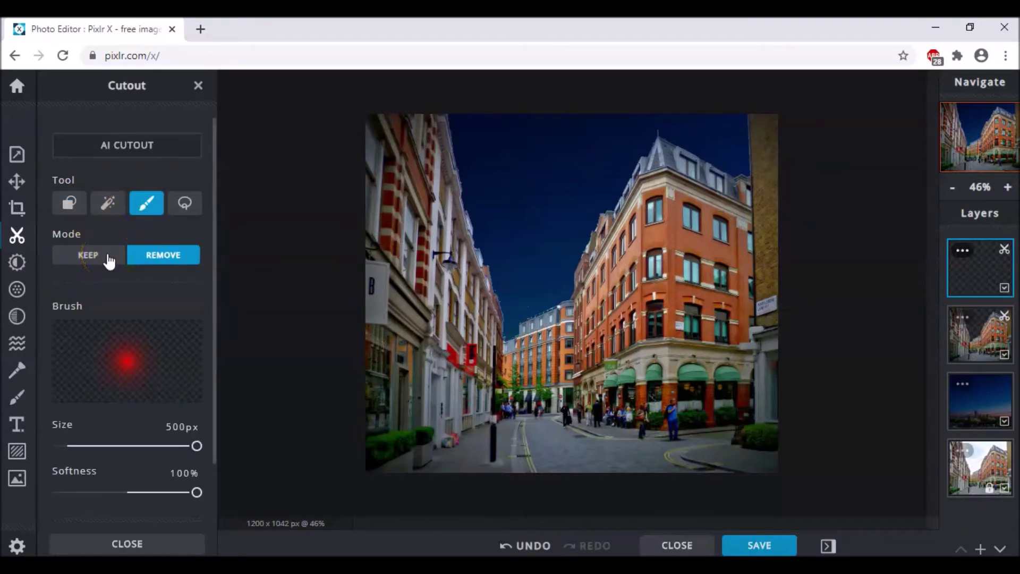
{"action": "mouse_move", "coordinate": [394, 142]}
{"action": "left_mouse_down"}
{"action": "mouse_move", "coordinate": [371, 138]}
{"action": "mouse_move", "coordinate": [703, 113]}
{"action": "mouse_move", "coordinate": [678, 96]}
{"action": "mouse_move", "coordinate": [312, 237]}
{"action": "mouse_move", "coordinate": [644, 242]}
{"action": "mouse_move", "coordinate": [526, 283]}
{"action": "left_mouse_up"}
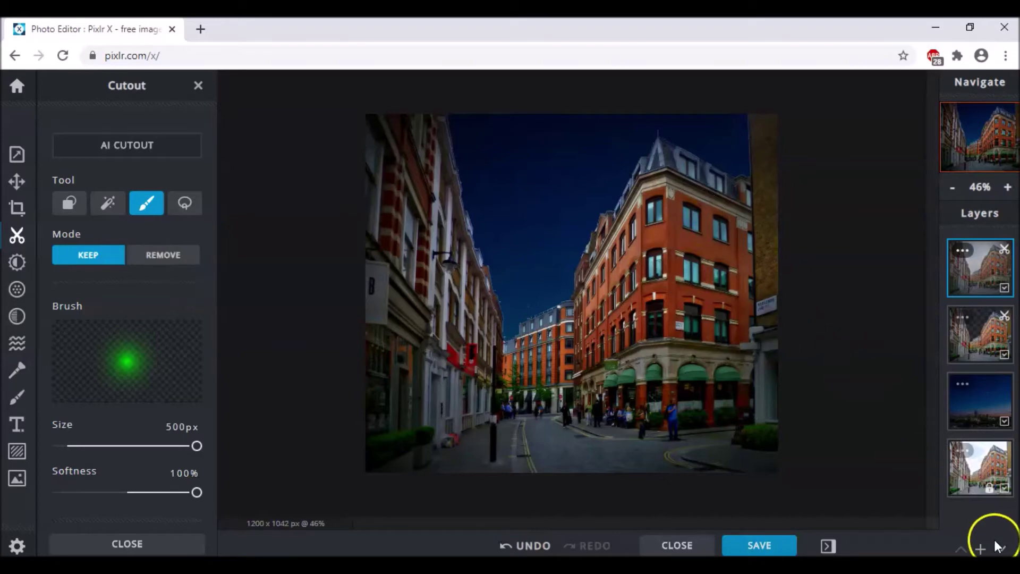
Add the lit-windows image, extract one window as a layer, and hide the source layer.
{"action": "left_click", "coordinate": [981, 547]}
{"action": "left_click", "coordinate": [512, 348]}
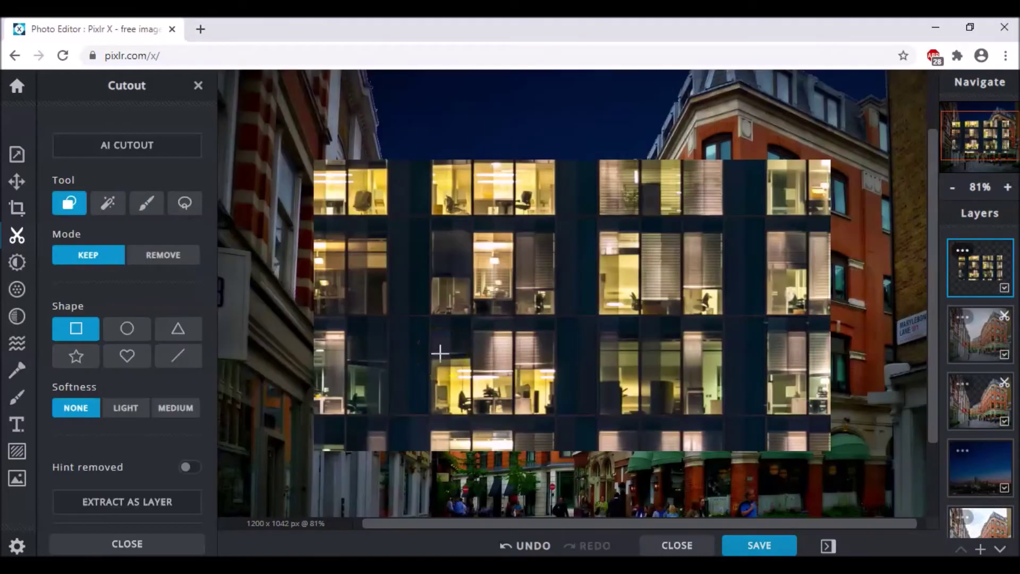
{"action": "left_click_drag", "start_coordinate": [429, 314], "coordinate": [472, 416]}
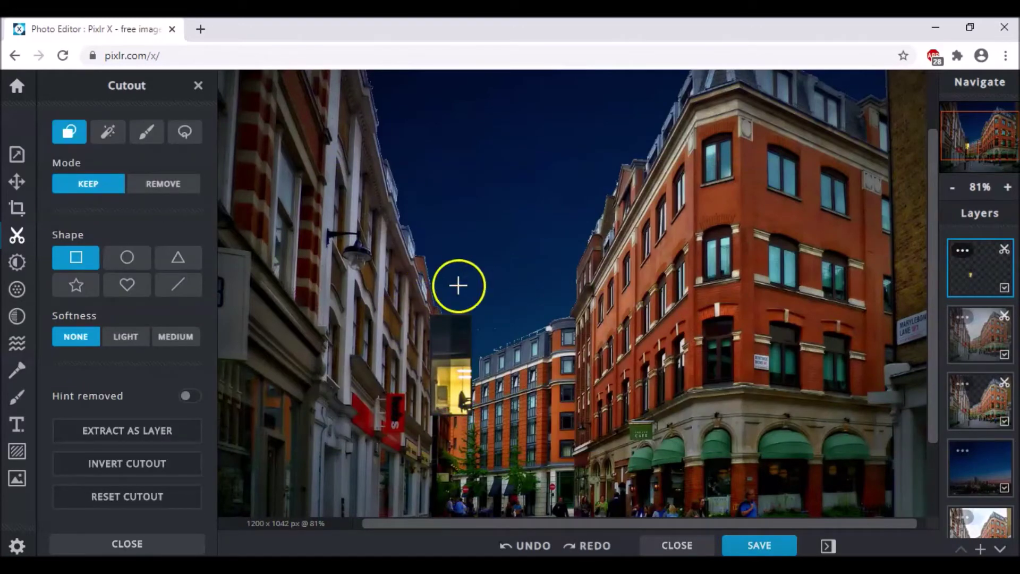
{"action": "left_click", "coordinate": [189, 429]}
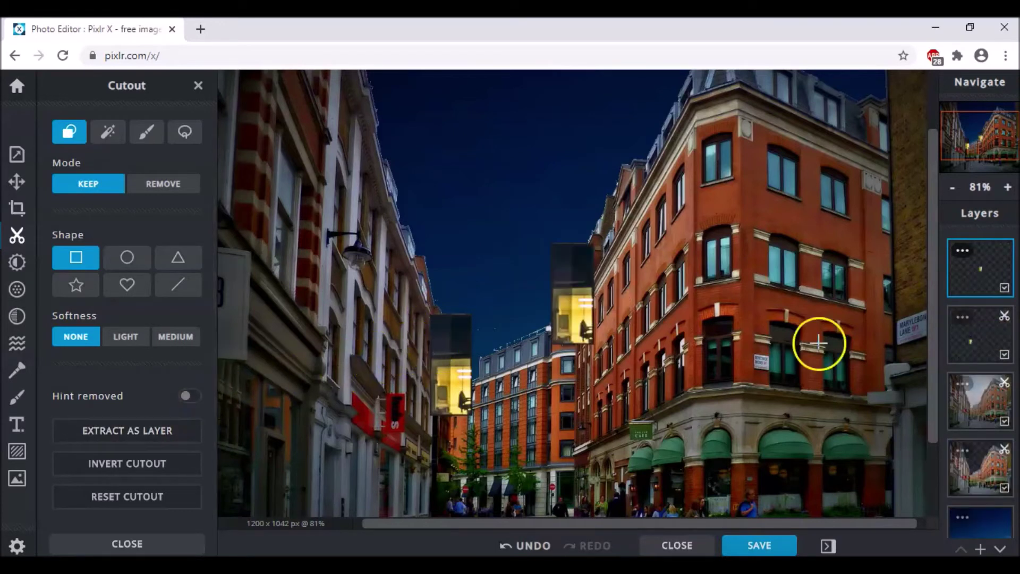
{"action": "left_click", "coordinate": [1003, 356]}
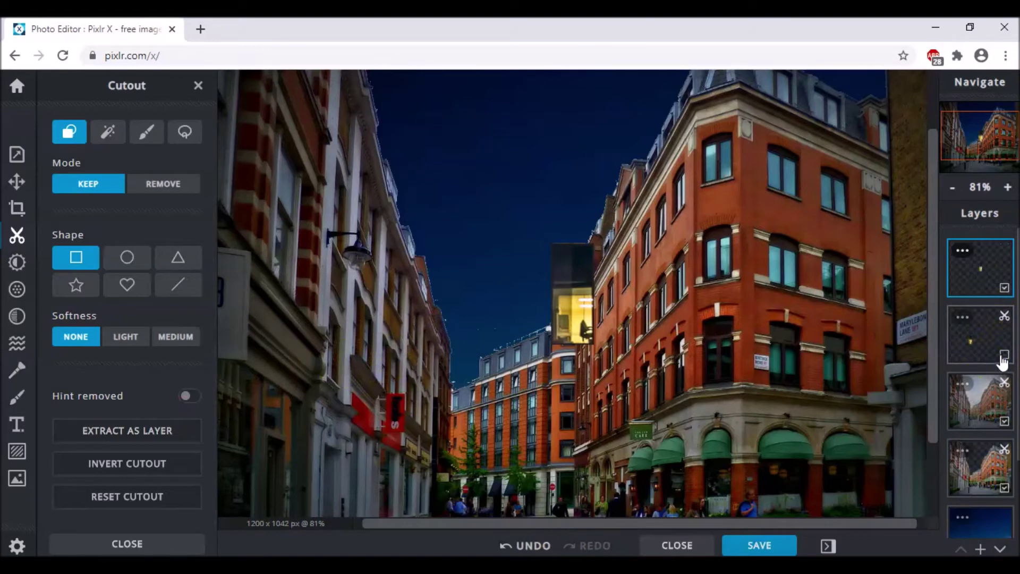
Position lit-window copies over windows on the red corner and distant buildings.
{"action": "left_click", "coordinate": [16, 183]}
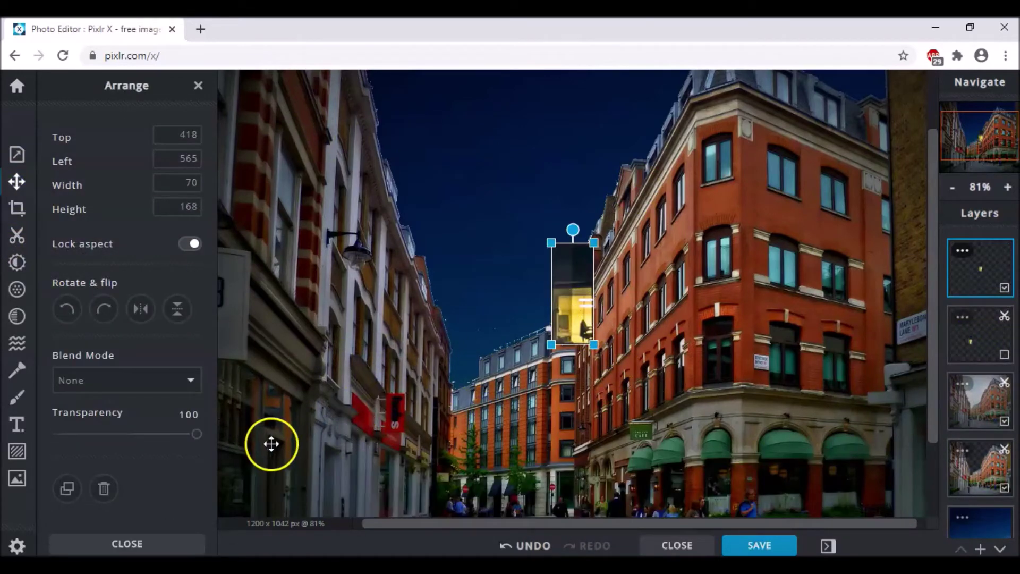
{"action": "left_click", "coordinate": [489, 388]}
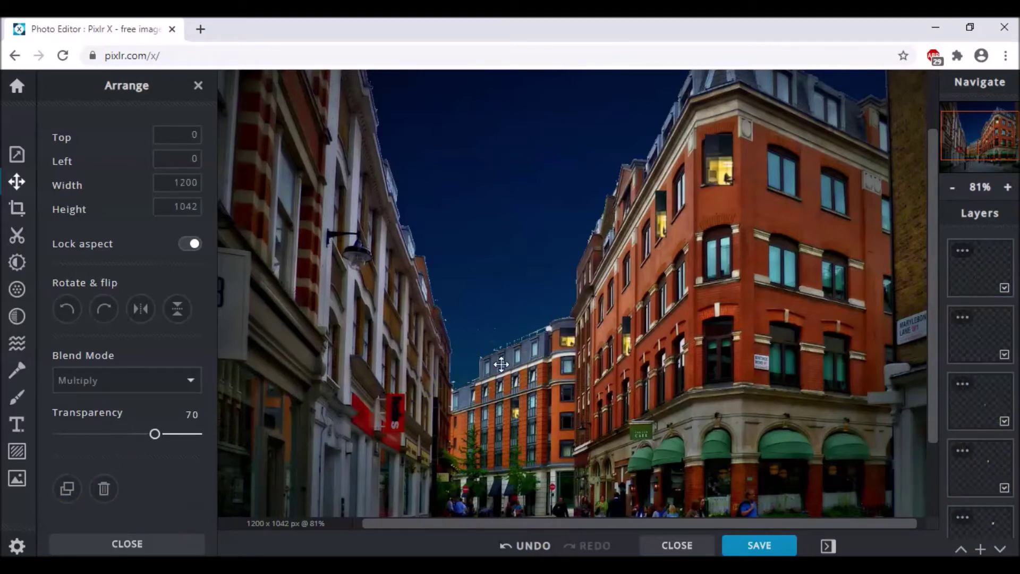
{"action": "left_click", "coordinate": [509, 353]}
{"action": "left_click", "coordinate": [862, 402]}
{"action": "left_click", "coordinate": [980, 548]}
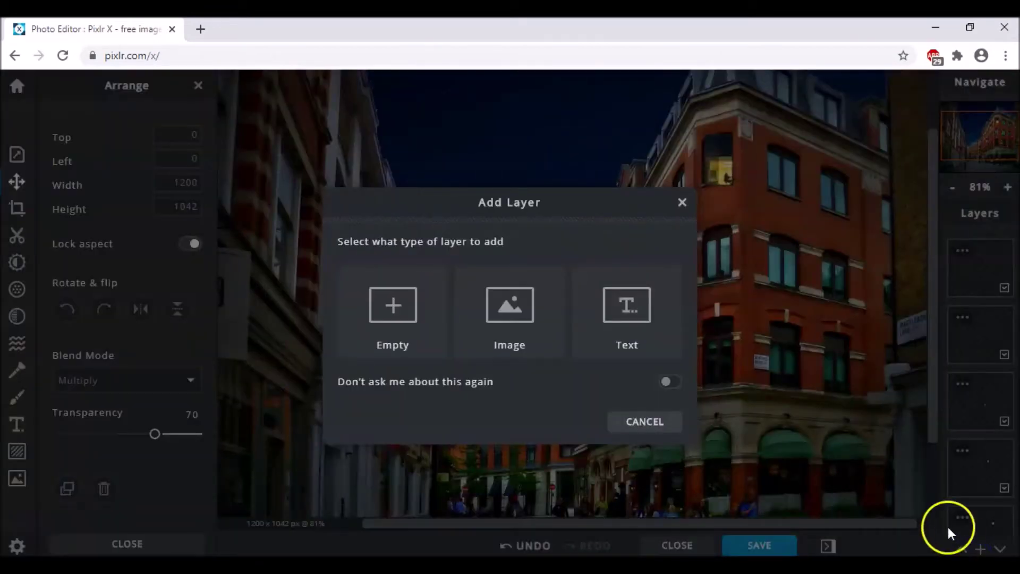
Add the flare image as a Screen-blended layer placed on the left wall lamp.
{"action": "left_click", "coordinate": [489, 348]}
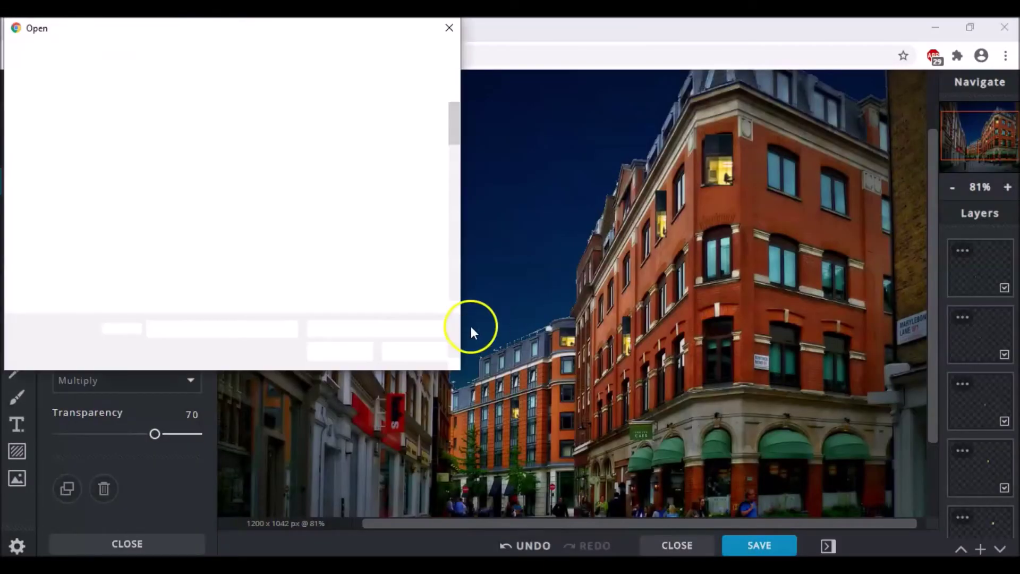
{"action": "left_click", "coordinate": [390, 227]}
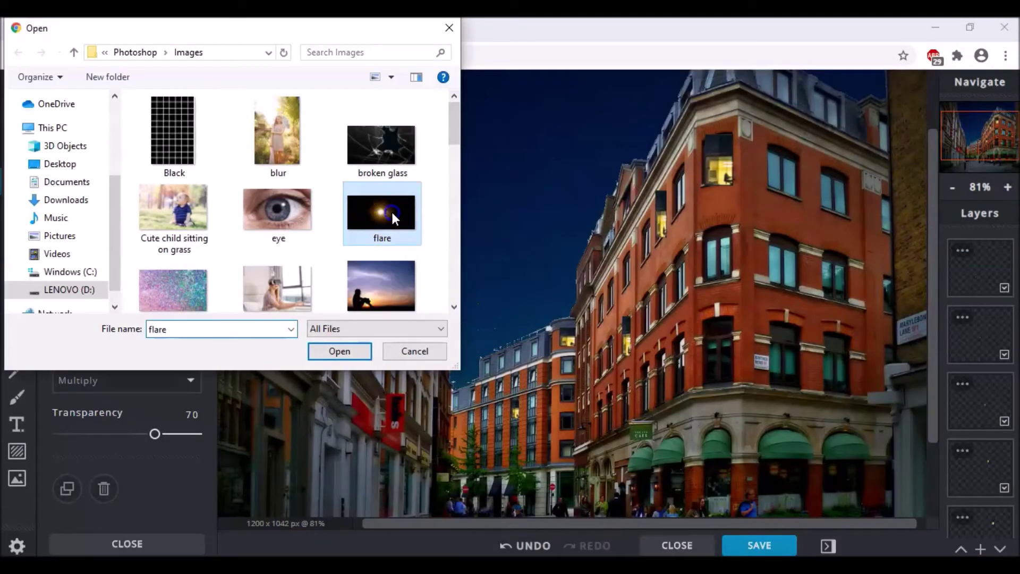
{"action": "left_click", "coordinate": [355, 352]}
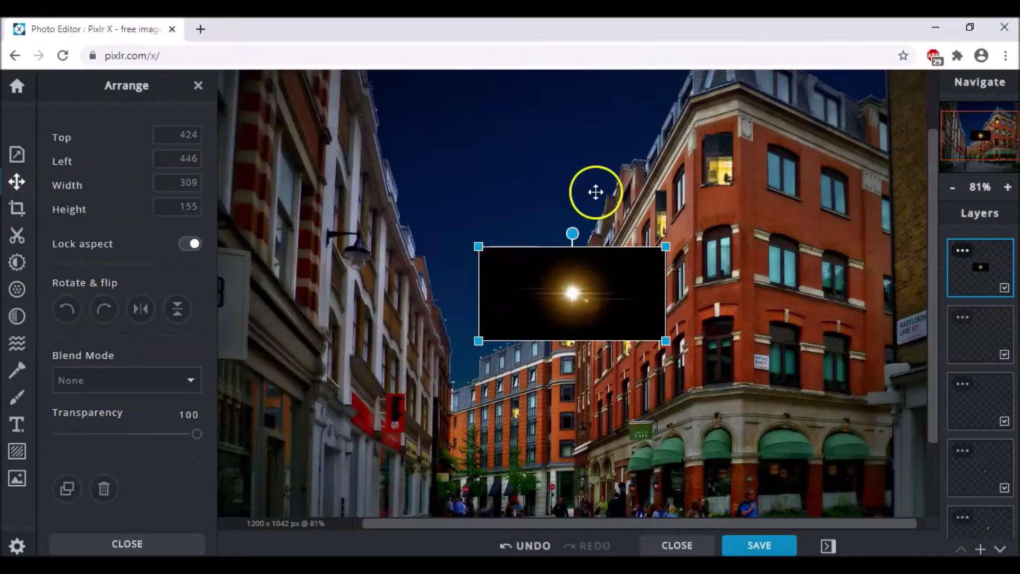
{"action": "left_click_drag", "start_coordinate": [574, 290], "coordinate": [351, 284]}
{"action": "scroll", "coordinate": [549, 227], "scroll_direction": "down", "scroll_amount": 3}
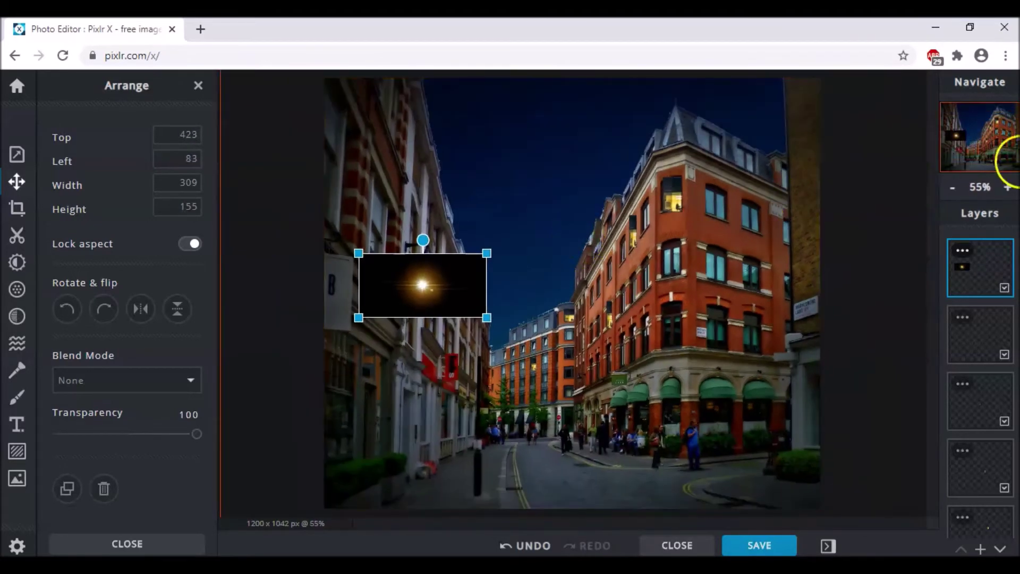
{"action": "left_click", "coordinate": [965, 253]}
{"action": "left_click", "coordinate": [840, 322]}
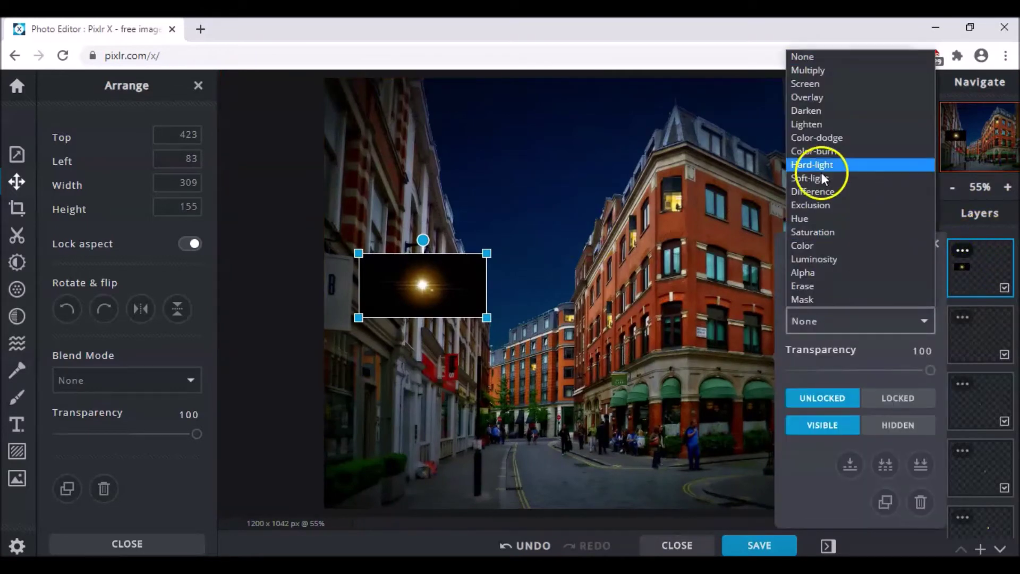
{"action": "left_click", "coordinate": [817, 85]}
{"action": "left_click", "coordinate": [935, 244]}
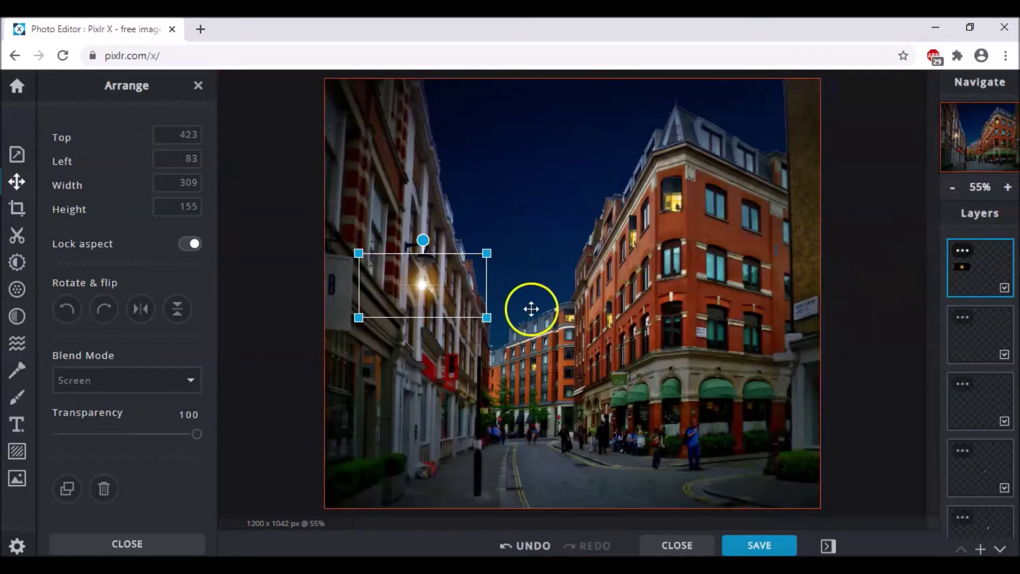
{"action": "left_click_drag", "start_coordinate": [433, 303], "coordinate": [437, 289]}
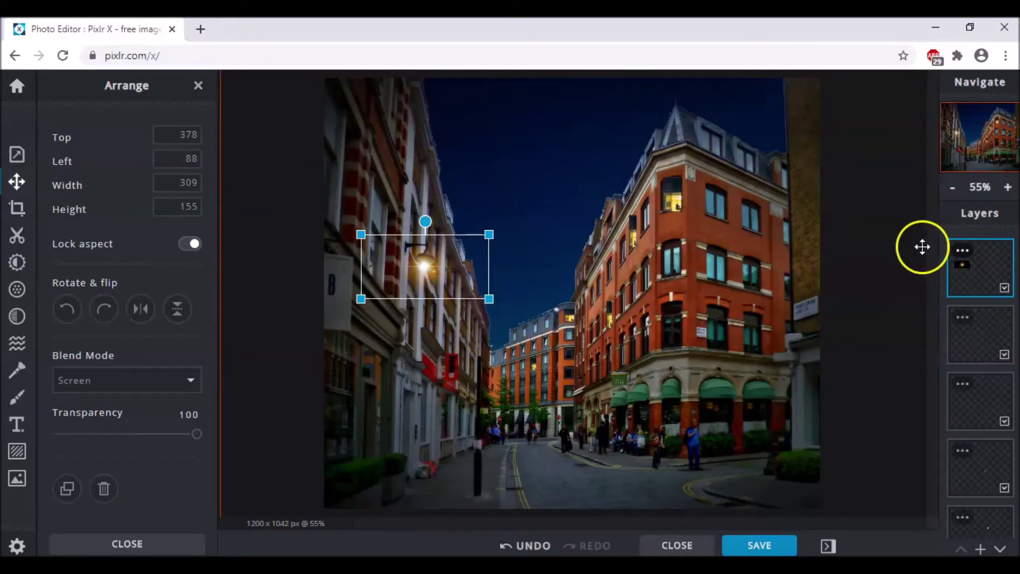
Duplicate the flare and move the copy onto the lamp beside the corner building.
{"action": "left_click", "coordinate": [963, 251]}
{"action": "left_click", "coordinate": [885, 505]}
{"action": "scroll", "coordinate": [630, 374], "scroll_direction": "up", "scroll_amount": 5}
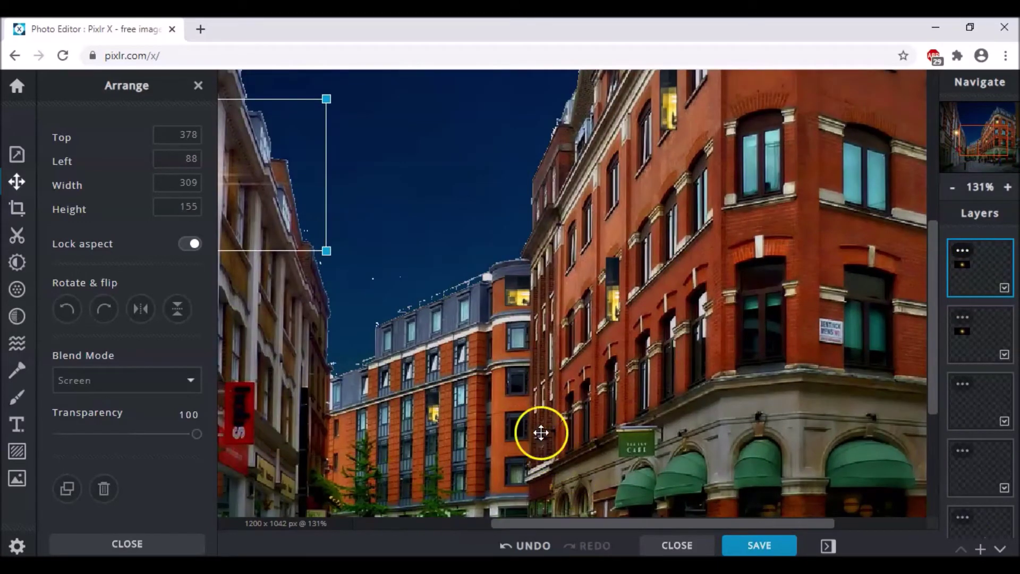
{"action": "scroll", "coordinate": [301, 273], "scroll_direction": "down", "scroll_amount": 4}
{"action": "left_click_drag", "start_coordinate": [371, 231], "coordinate": [575, 376]}
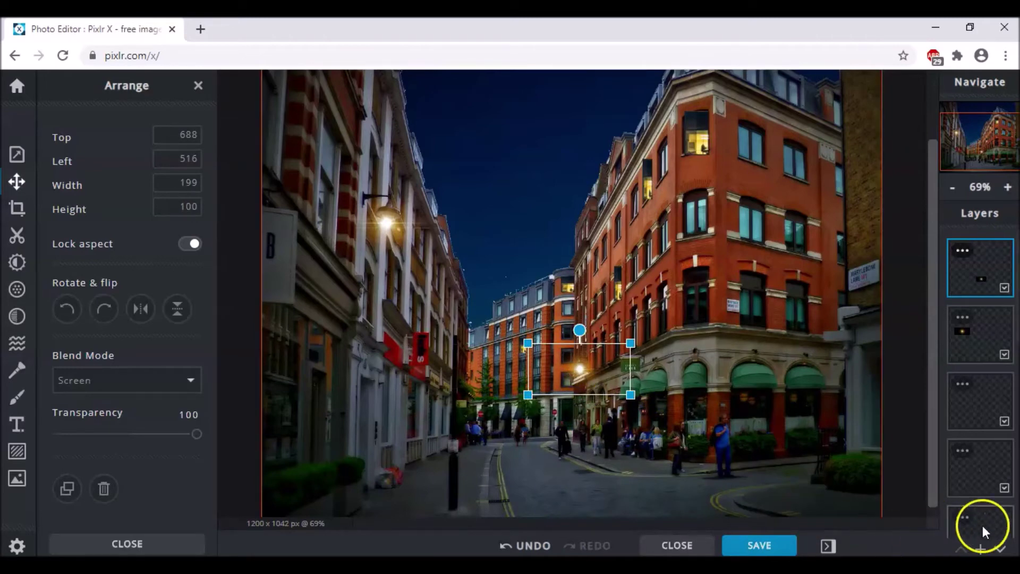
{"action": "scroll", "coordinate": [972, 537], "scroll_direction": "down", "scroll_amount": 2}
{"action": "left_click", "coordinate": [981, 551]}
{"action": "key", "text": "Escape"}
Set up the Triangle shape tool with a solid #FFE600 yellow fill.
{"action": "left_click", "coordinate": [19, 401]}
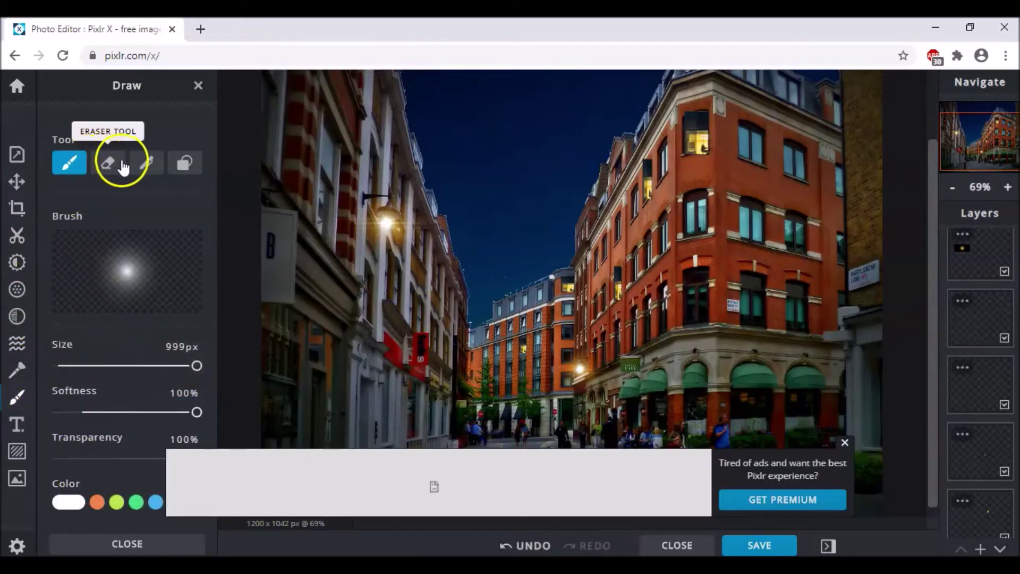
{"action": "left_click", "coordinate": [173, 176]}
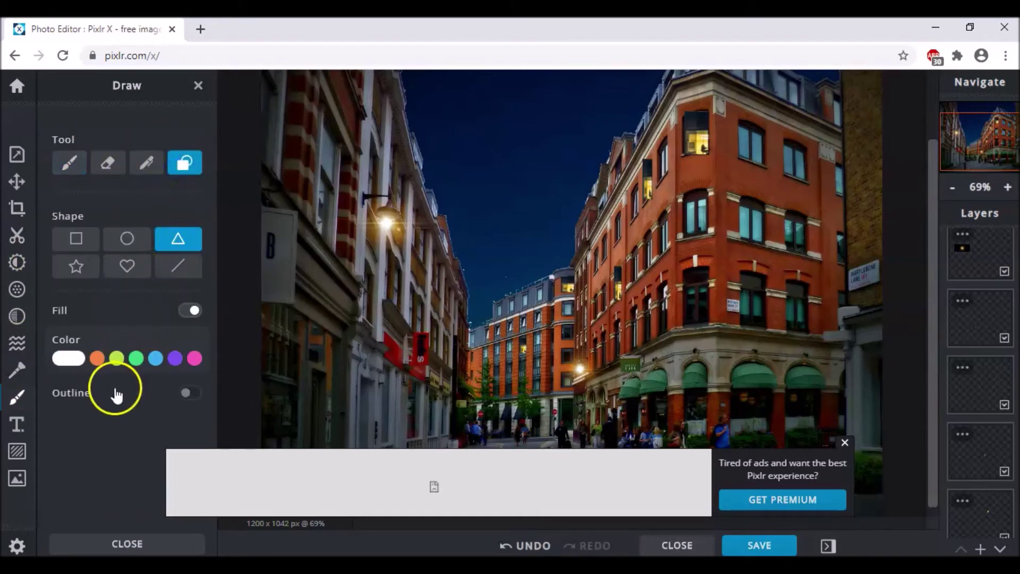
{"action": "left_click", "coordinate": [69, 359]}
{"action": "scroll", "coordinate": [79, 393], "scroll_direction": "down", "scroll_amount": 1}
{"action": "left_click", "coordinate": [84, 462]}
{"action": "left_click", "coordinate": [93, 466]}
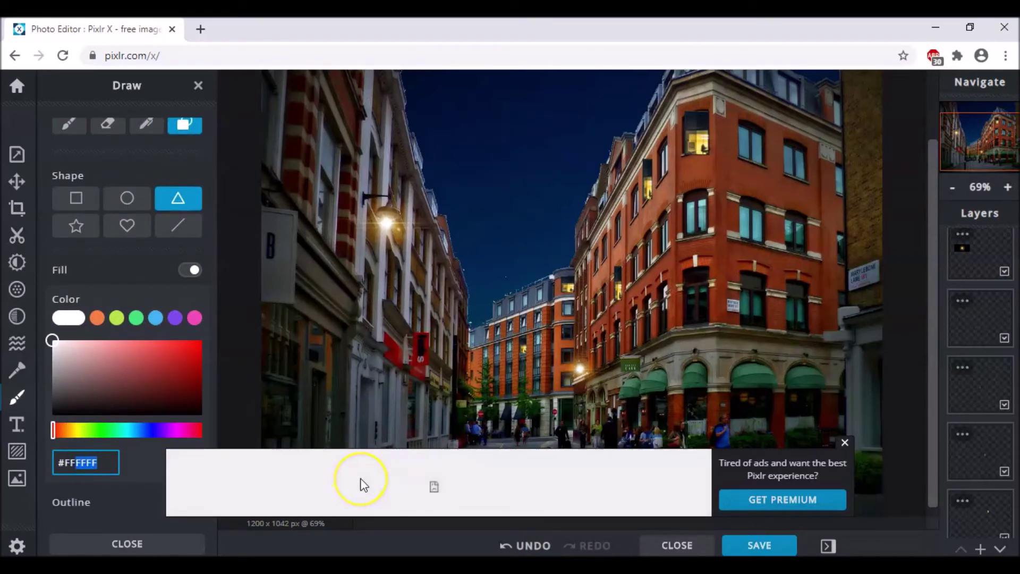
{"action": "type", "text": "FFE6"}
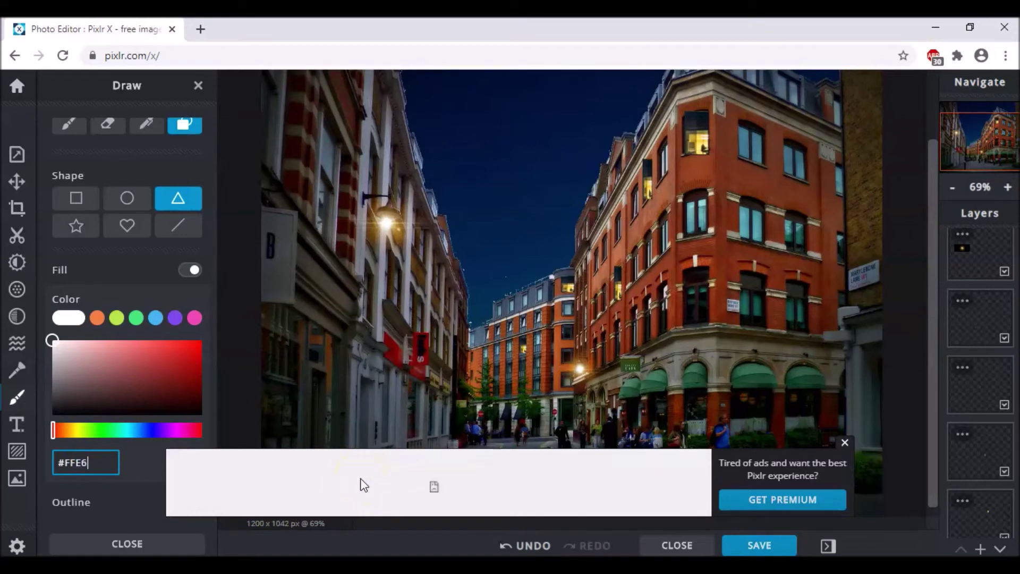
{"action": "type", "text": "00"}
{"action": "left_click", "coordinate": [215, 373]}
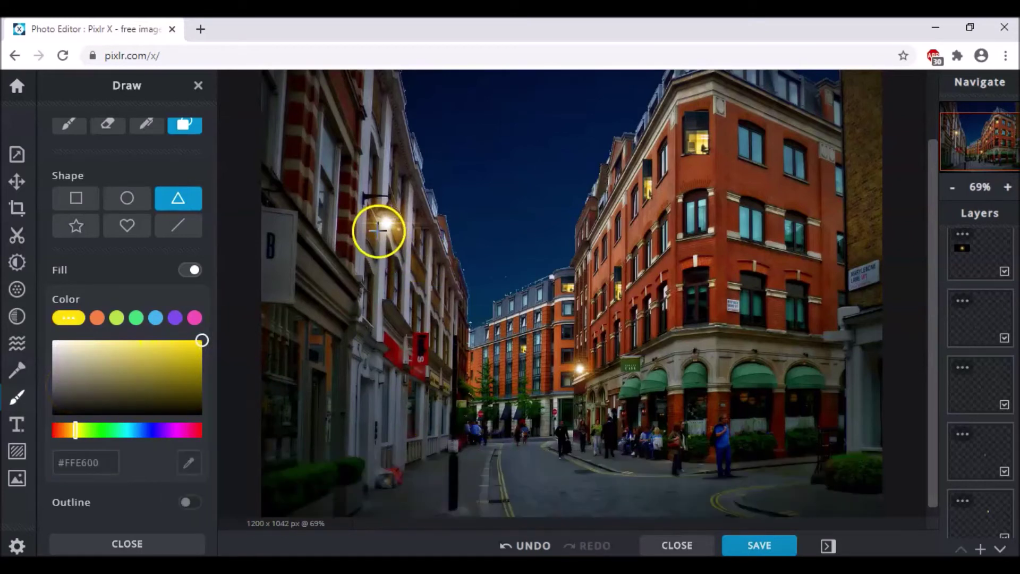
Draw the yellow triangle from the left wall lamp to the bottom, resized to 268 × 550.
{"action": "mouse_move", "coordinate": [378, 230]}
{"action": "left_mouse_down"}
{"action": "mouse_move", "coordinate": [414, 449]}
{"action": "mouse_move", "coordinate": [451, 515]}
{"action": "left_mouse_up"}
{"action": "left_click_drag", "start_coordinate": [373, 367], "coordinate": [373, 362]}
{"action": "left_click", "coordinate": [191, 244]}
{"action": "left_click", "coordinate": [345, 347]}
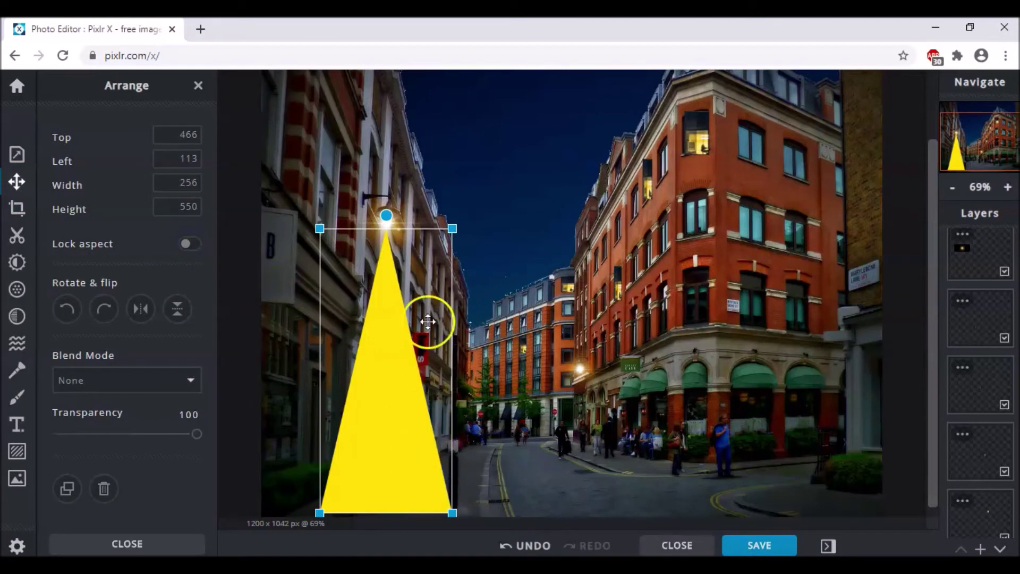
{"action": "mouse_move", "coordinate": [453, 229]}
{"action": "left_mouse_down"}
{"action": "mouse_move", "coordinate": [326, 223]}
{"action": "mouse_move", "coordinate": [632, 253]}
{"action": "mouse_move", "coordinate": [459, 230]}
{"action": "left_mouse_up"}
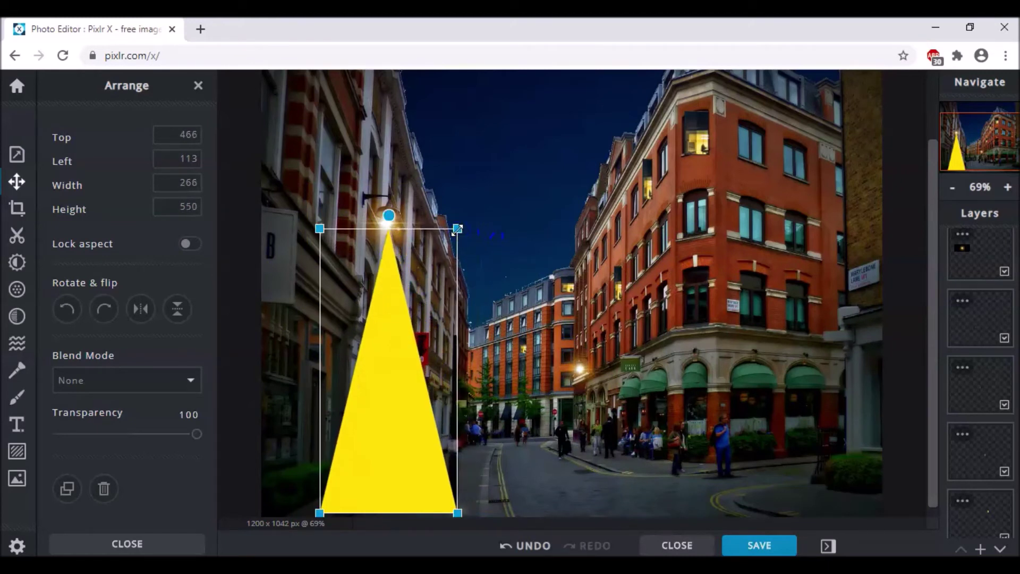
{"action": "left_click", "coordinate": [17, 290]}
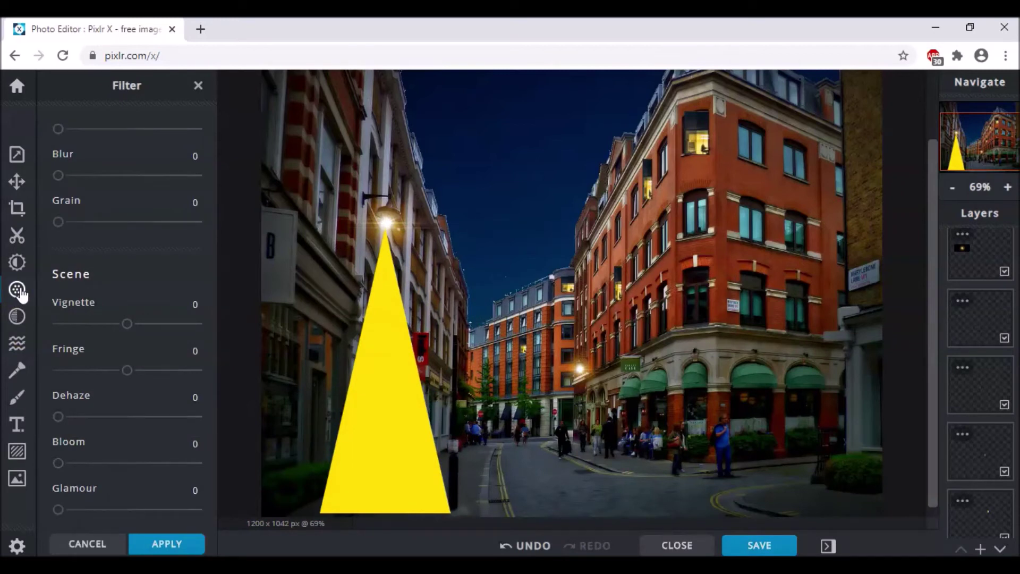
Soften the yellow triangle beam with a Blur filter of 65.
{"action": "left_click", "coordinate": [98, 399]}
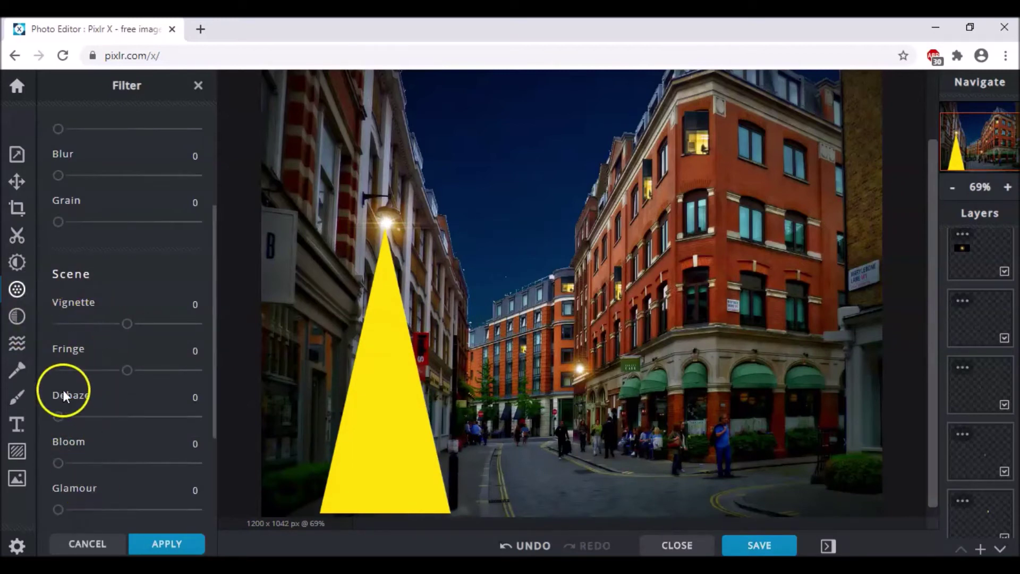
{"action": "scroll", "coordinate": [66, 381], "scroll_direction": "down", "scroll_amount": 2}
{"action": "scroll", "coordinate": [88, 269], "scroll_direction": "up", "scroll_amount": 2}
{"action": "left_click", "coordinate": [69, 179]}
{"action": "left_click_drag", "start_coordinate": [69, 179], "coordinate": [147, 177]}
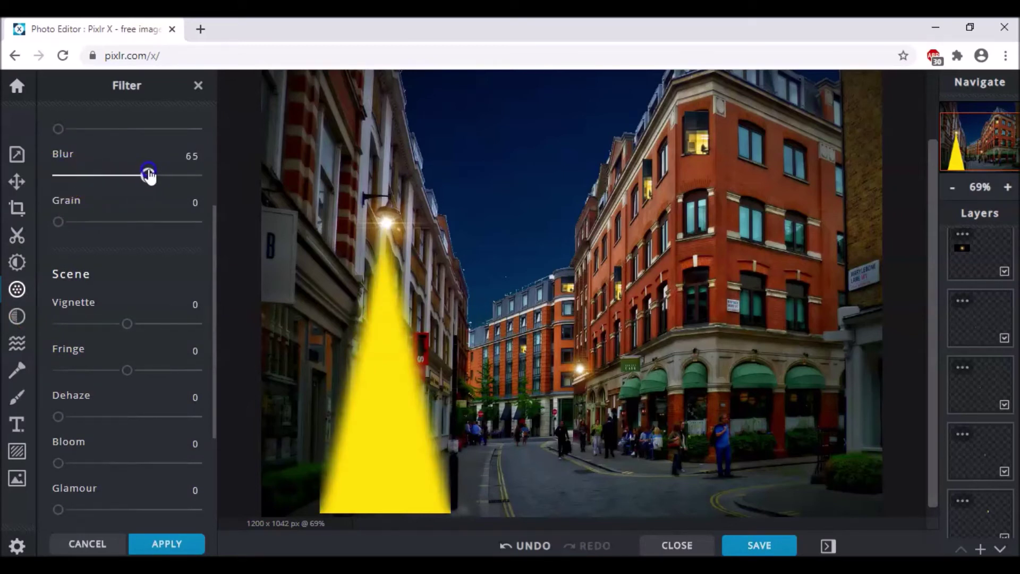
Lower the left-lamp flare layer's transparency so the flare is much fainter.
{"action": "left_click", "coordinate": [963, 238]}
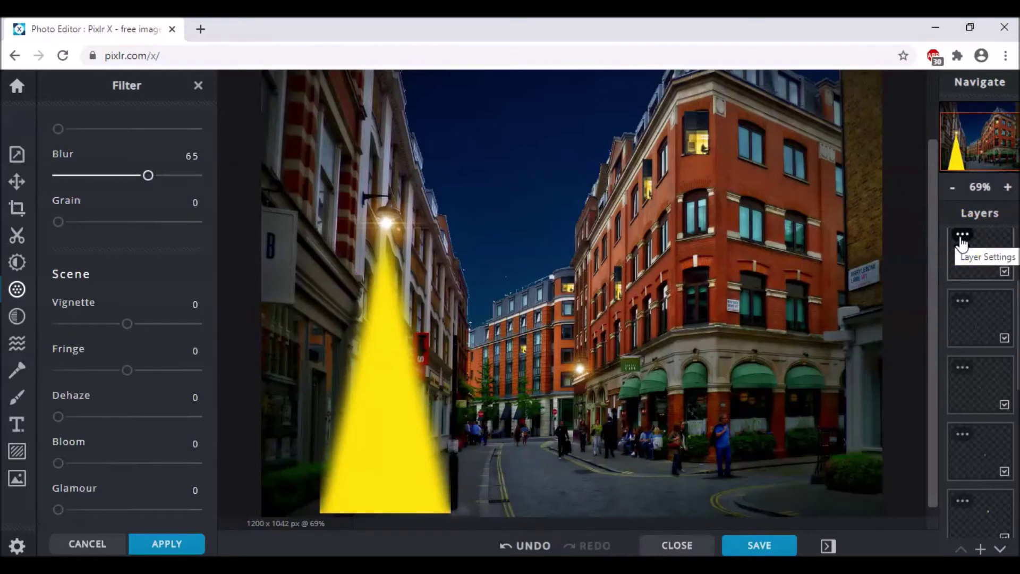
{"action": "left_click", "coordinate": [963, 239]}
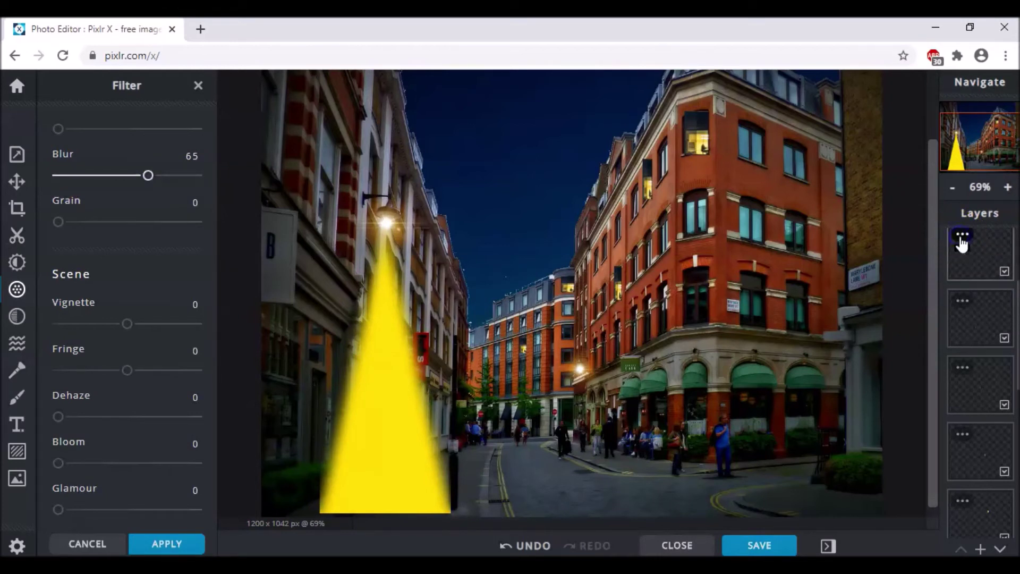
{"action": "left_click", "coordinate": [916, 335]}
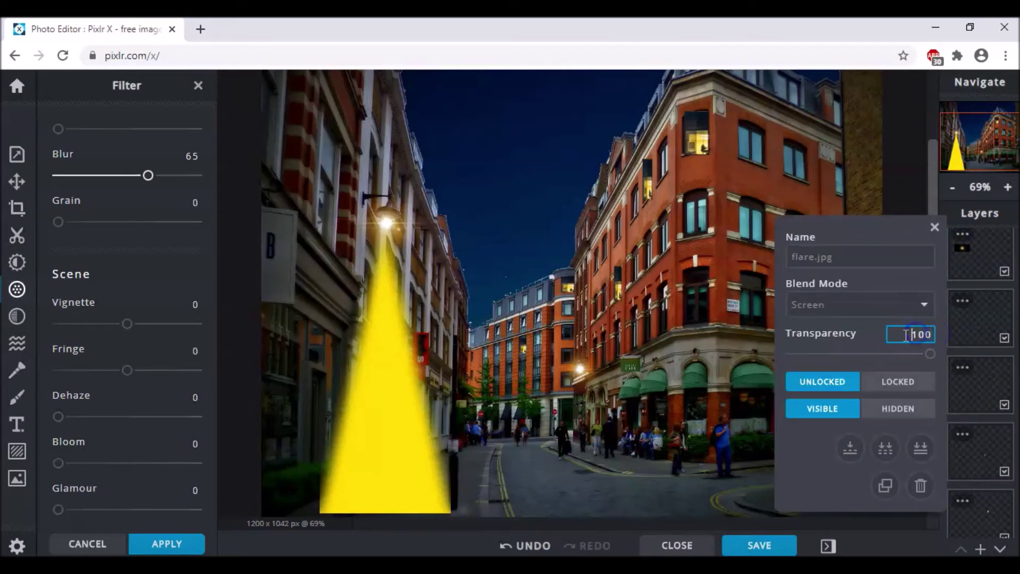
{"action": "type", "text": "5"}
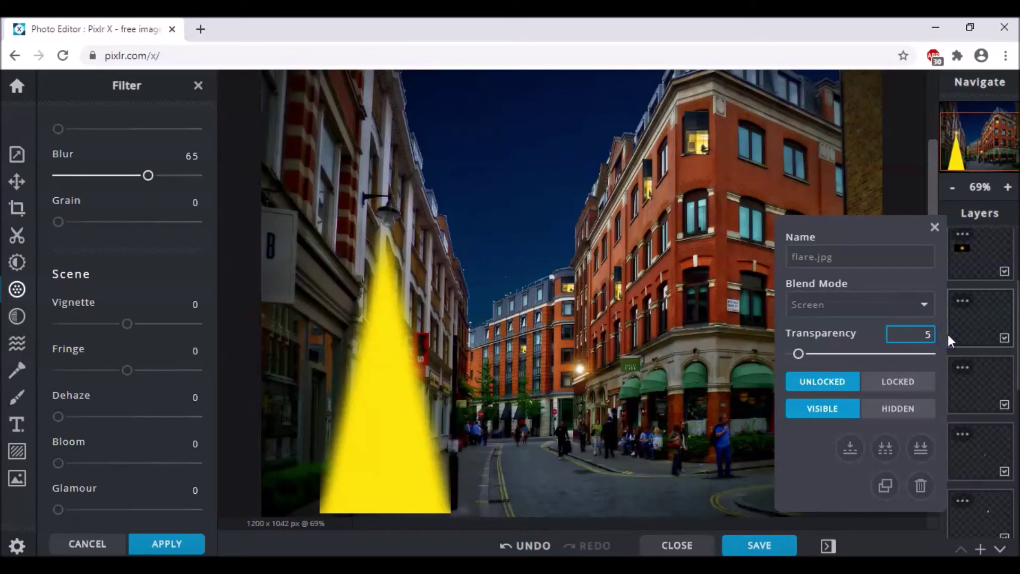
{"action": "type", "text": "0"}
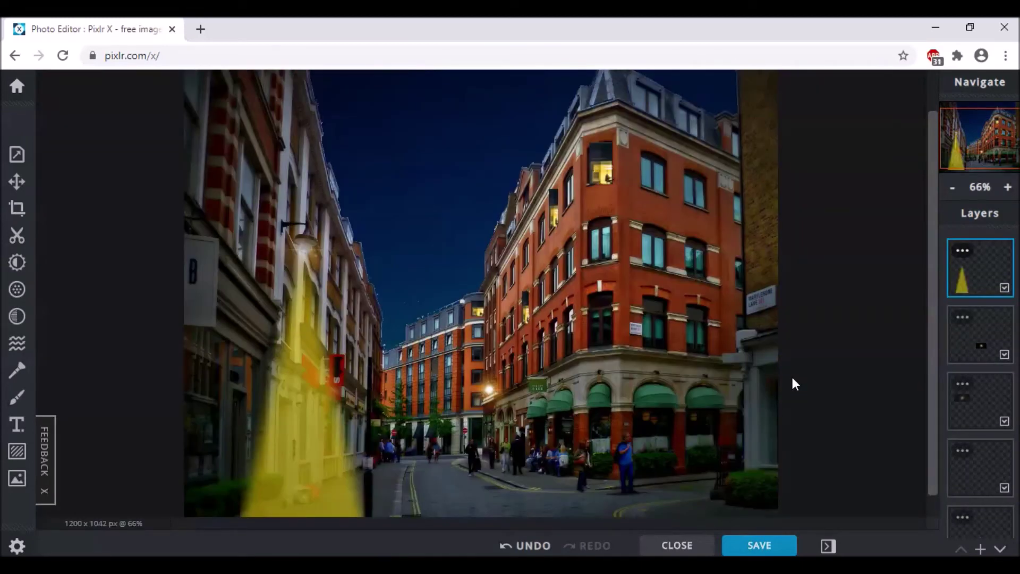
Erase the beam's bottom with a 500px, 100%-softness Cutout brush in Remove mode.
{"action": "left_click", "coordinate": [17, 236]}
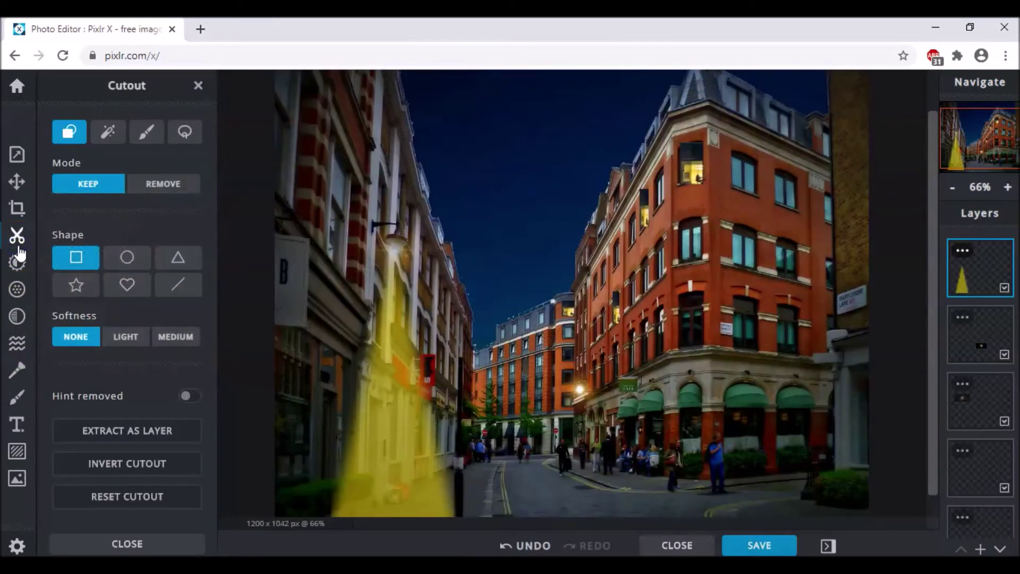
{"action": "left_click", "coordinate": [147, 132]}
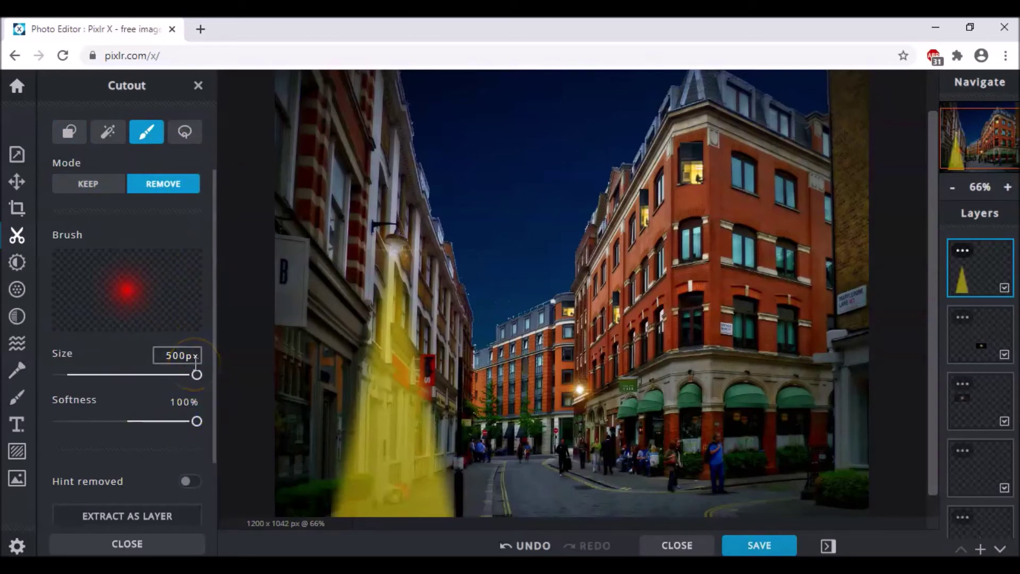
{"action": "left_click", "coordinate": [198, 372]}
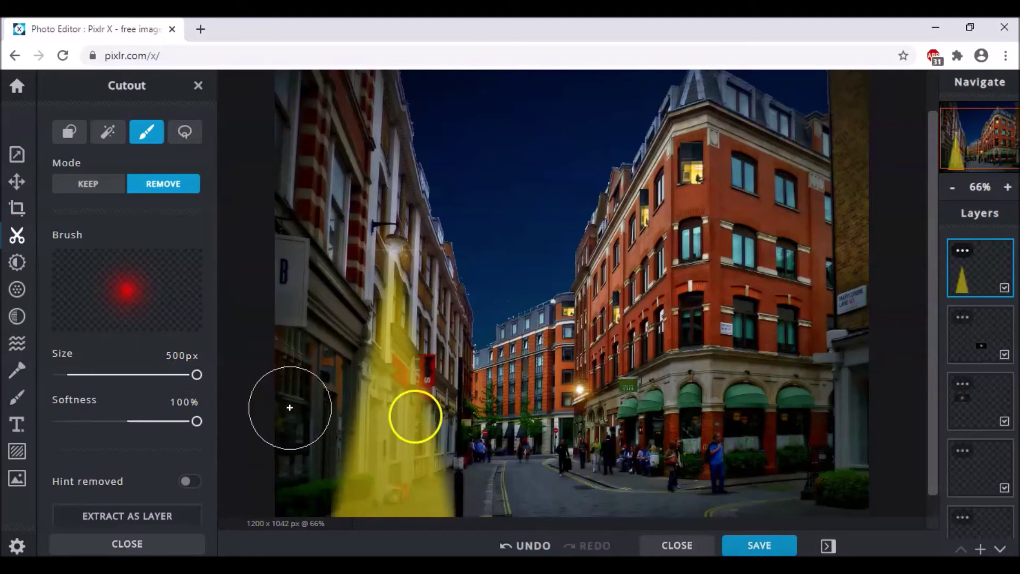
{"action": "scroll", "coordinate": [415, 415], "scroll_direction": "down", "scroll_amount": 2}
{"action": "scroll", "coordinate": [619, 467], "scroll_direction": "down", "scroll_amount": 2}
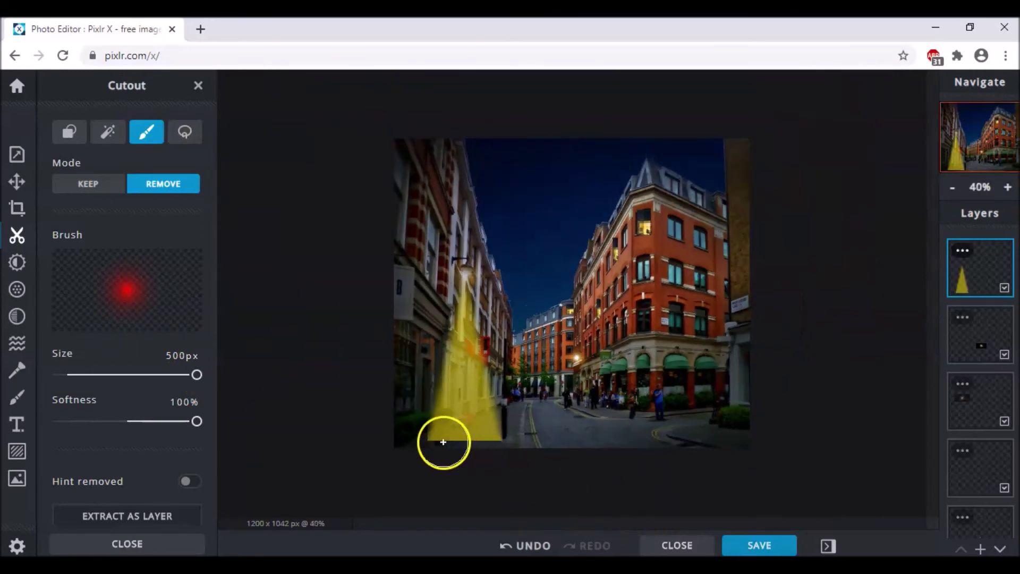
{"action": "left_click_drag", "start_coordinate": [444, 442], "coordinate": [492, 444]}
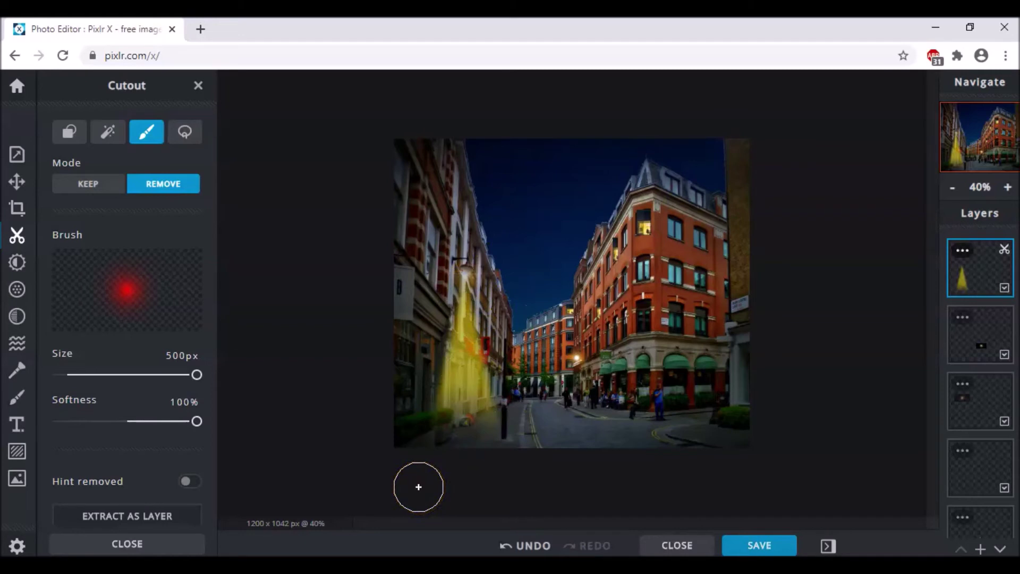
{"action": "left_click", "coordinate": [963, 250]}
Duplicate the yellow beam, shrink the copy to 109 × 216 at the corner lamp, and merge it down.
{"action": "left_click", "coordinate": [885, 502]}
{"action": "left_click_drag", "start_coordinate": [462, 369], "coordinate": [581, 358]}
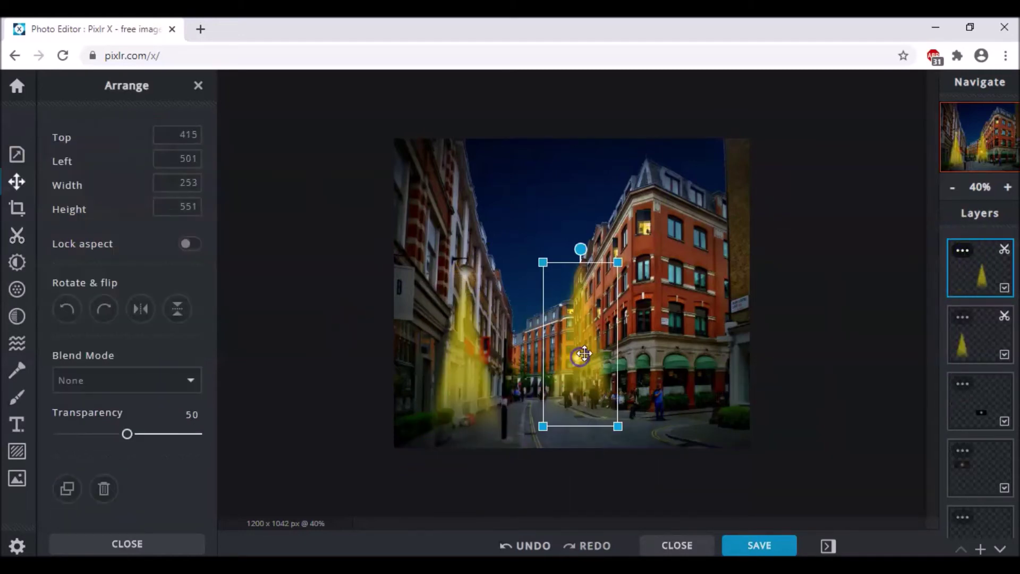
{"action": "left_click_drag", "start_coordinate": [627, 262], "coordinate": [576, 358]}
{"action": "left_click_drag", "start_coordinate": [563, 393], "coordinate": [580, 391]}
{"action": "left_click", "coordinate": [648, 332]}
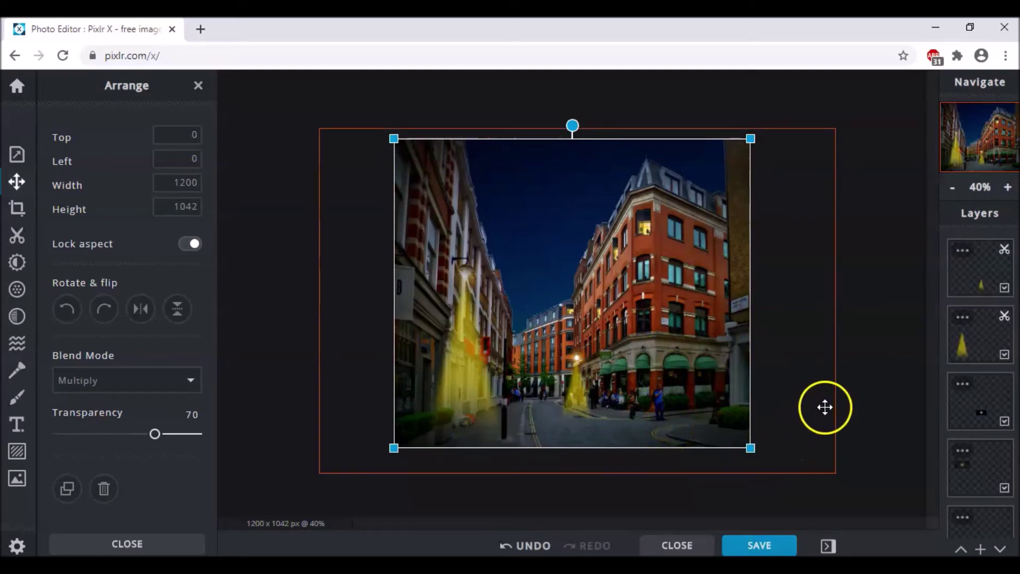
{"action": "left_click", "coordinate": [963, 252]}
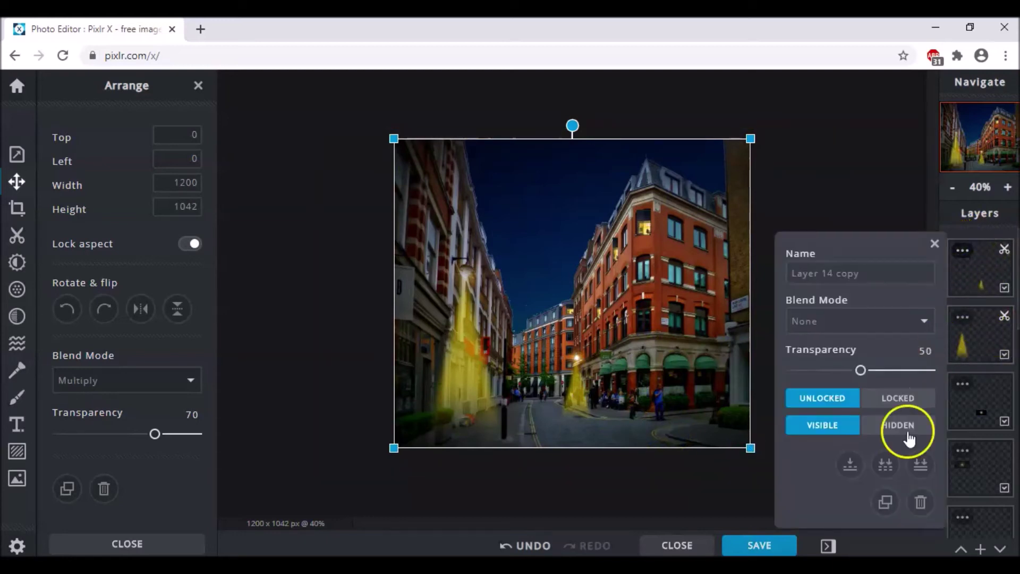
{"action": "left_click", "coordinate": [849, 466]}
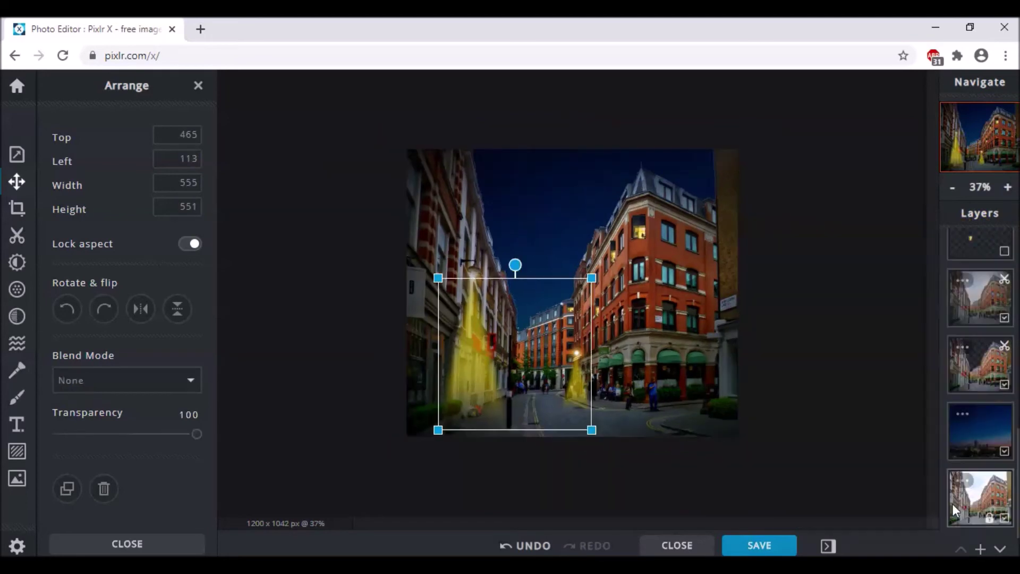
Add an empty layer and set the Draw brush colour to yellow #FFE200.
{"action": "left_click", "coordinate": [981, 548]}
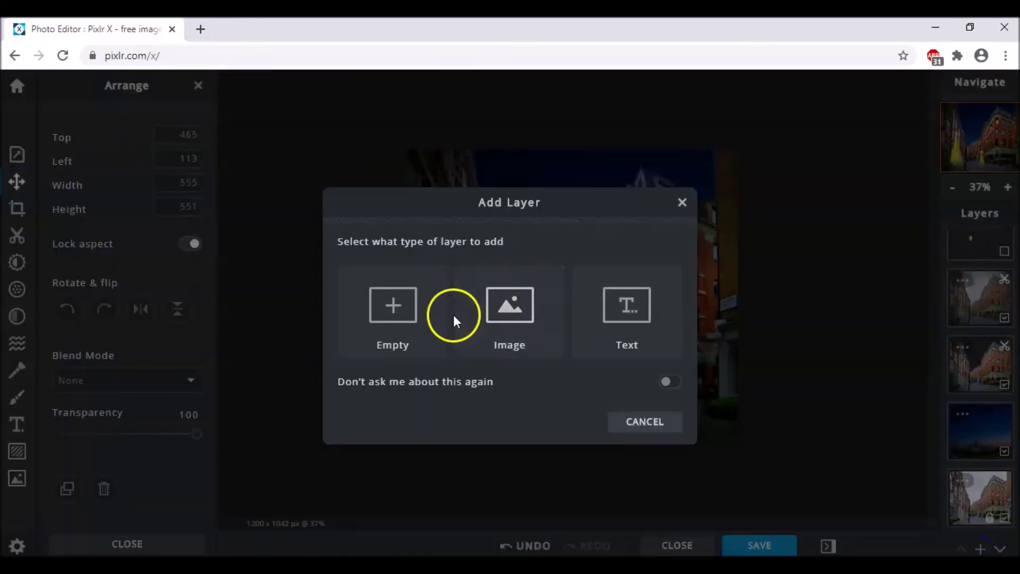
{"action": "left_click", "coordinate": [430, 326]}
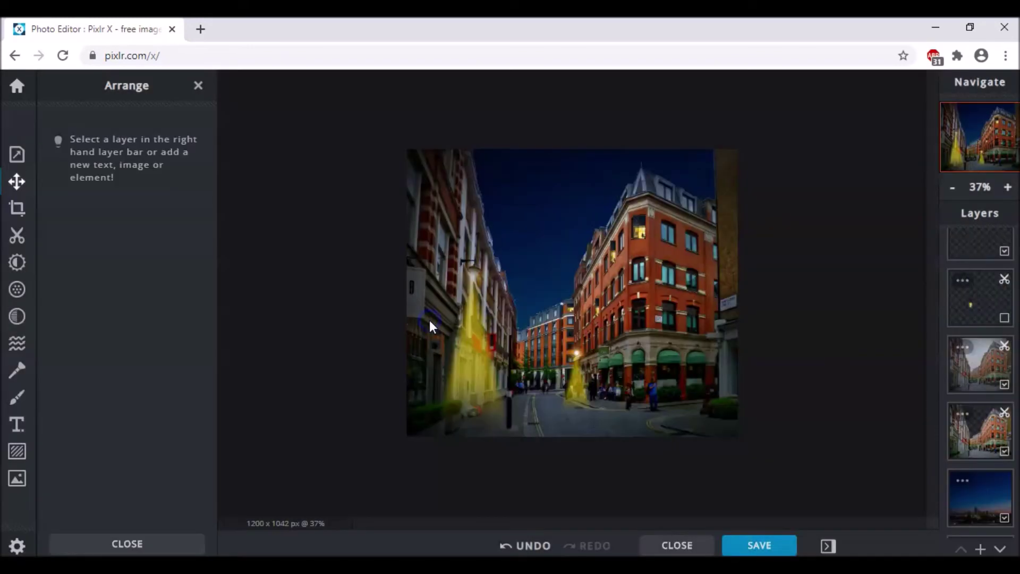
{"action": "left_click", "coordinate": [18, 403]}
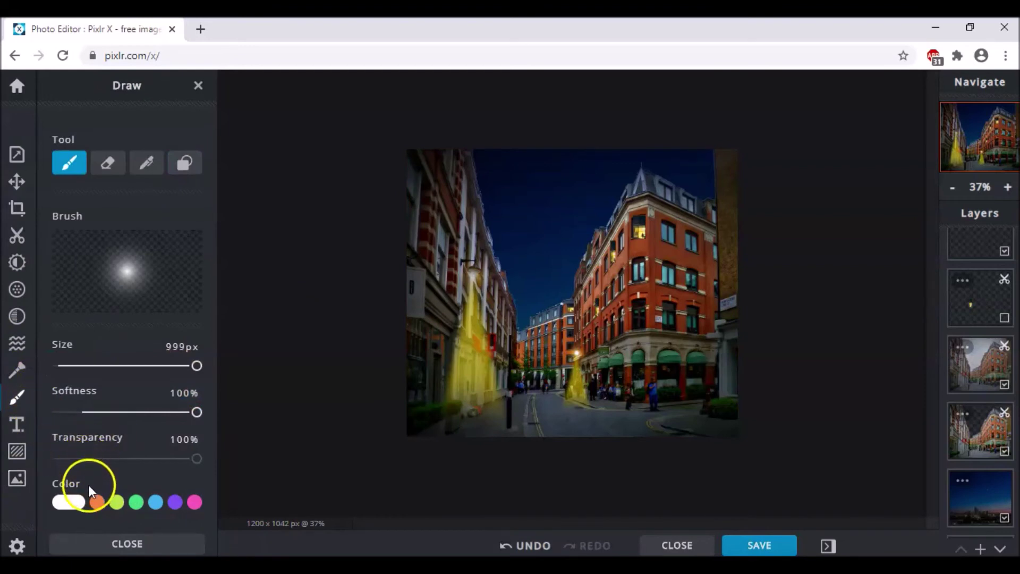
{"action": "left_click", "coordinate": [69, 501]}
{"action": "left_click", "coordinate": [101, 497]}
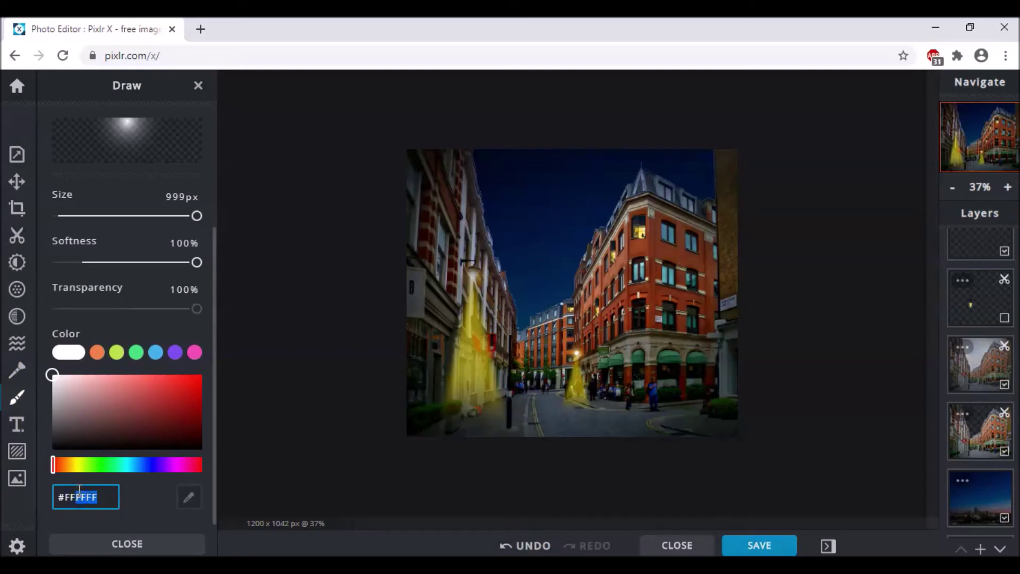
{"action": "type", "text": "E2"}
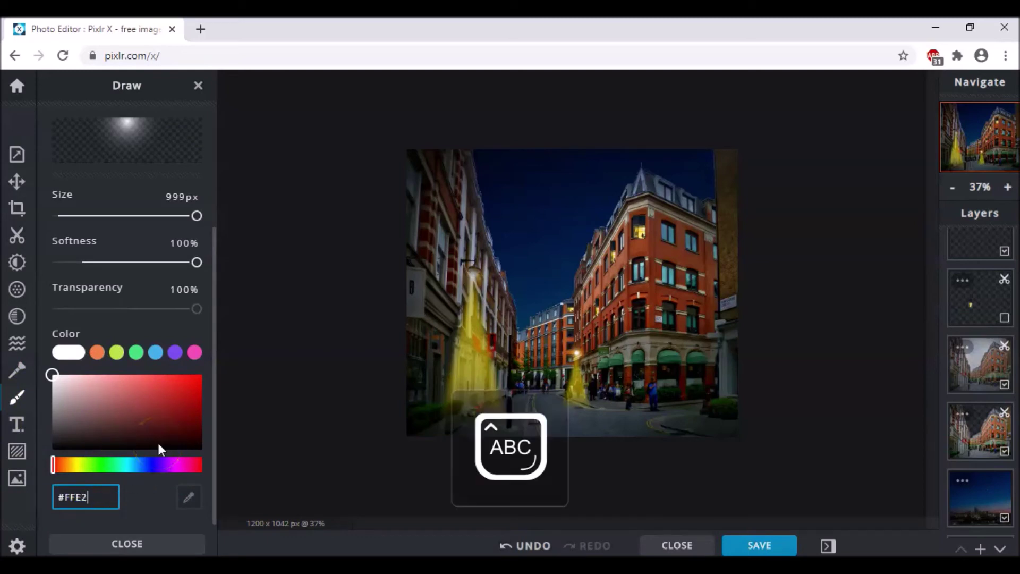
{"action": "type", "text": "00"}
{"action": "left_click", "coordinate": [203, 375]}
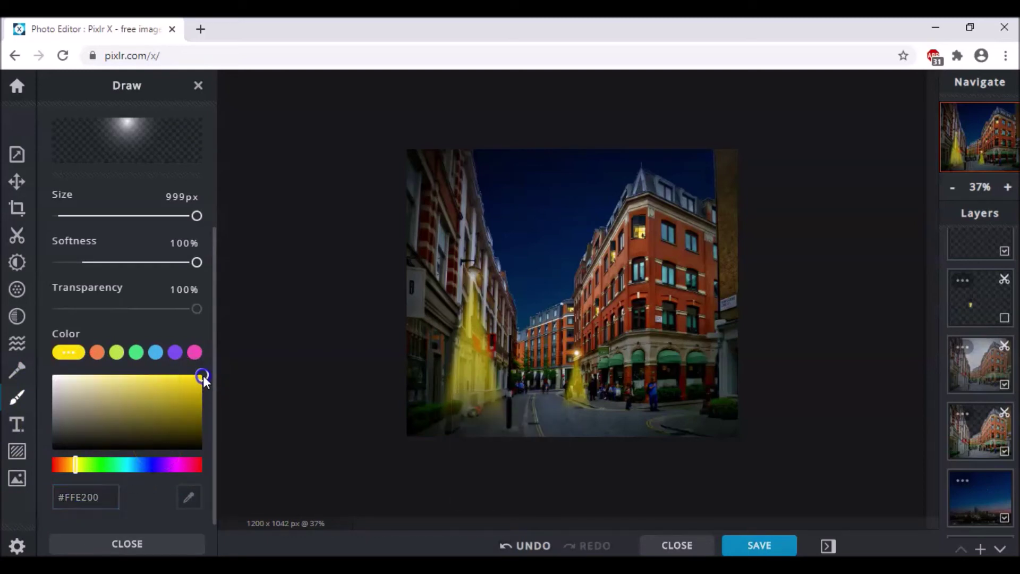
{"action": "left_click", "coordinate": [108, 505]}
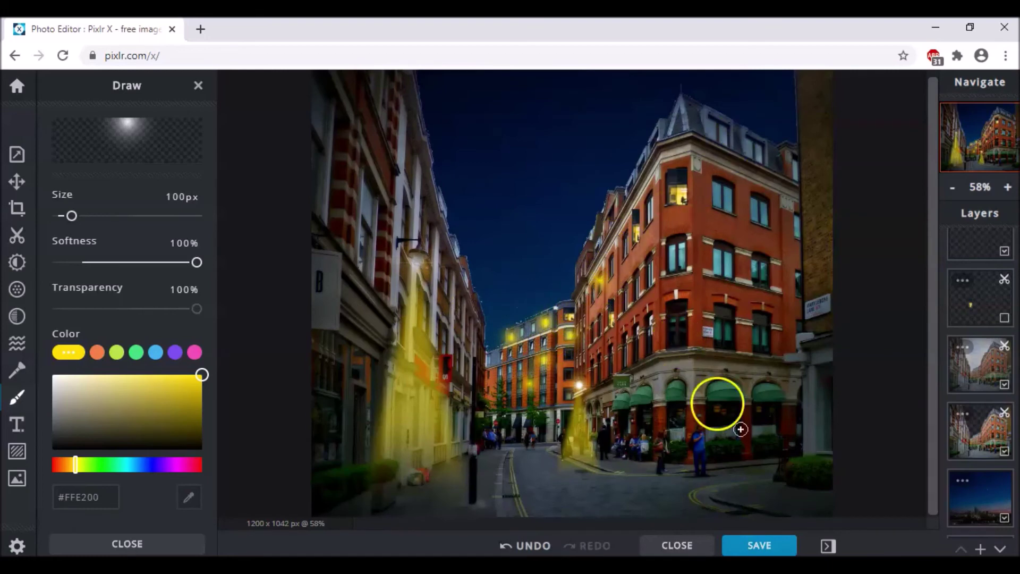
{"action": "left_click", "coordinate": [980, 548]}
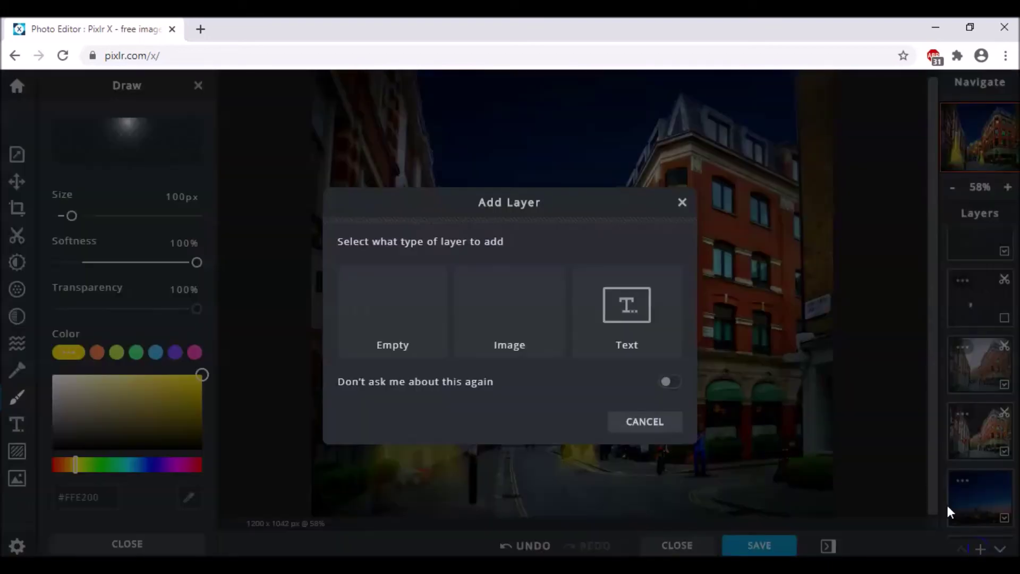
On a new empty layer, paint three white glows on the street with a 668px brush.
{"action": "left_click", "coordinate": [410, 343]}
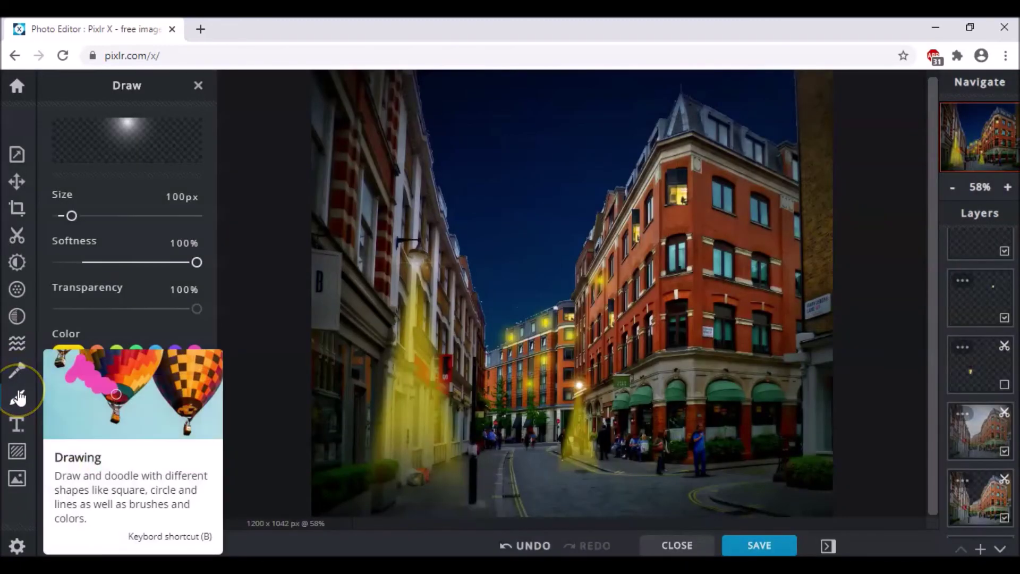
{"action": "left_click", "coordinate": [180, 197]}
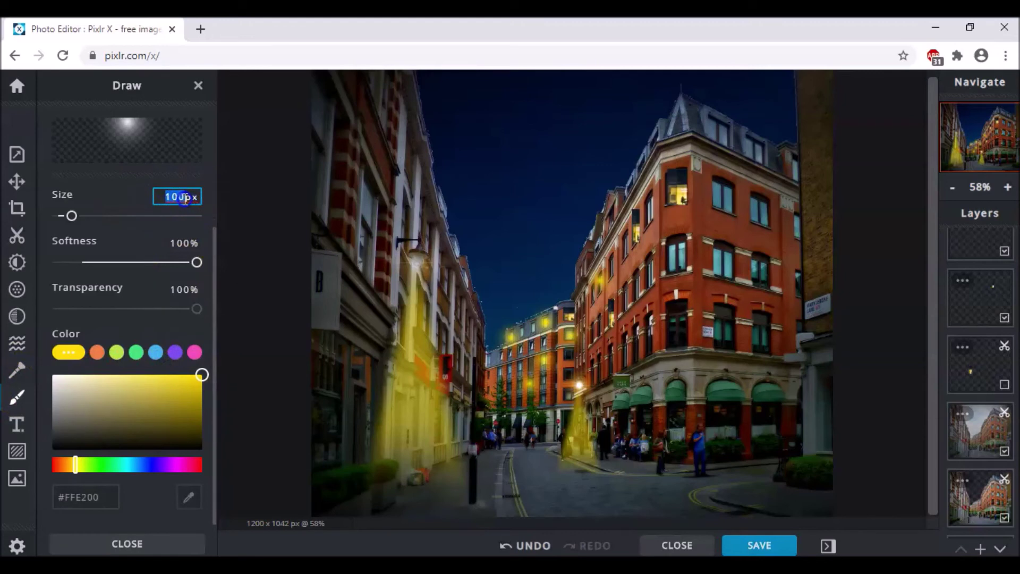
{"action": "type", "text": "663"}
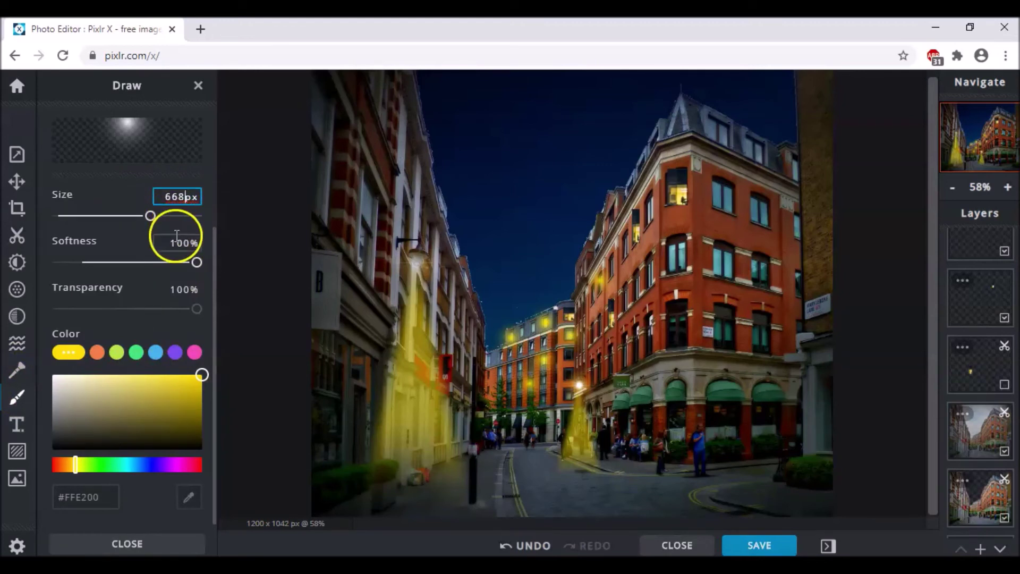
{"action": "left_click", "coordinate": [54, 375]}
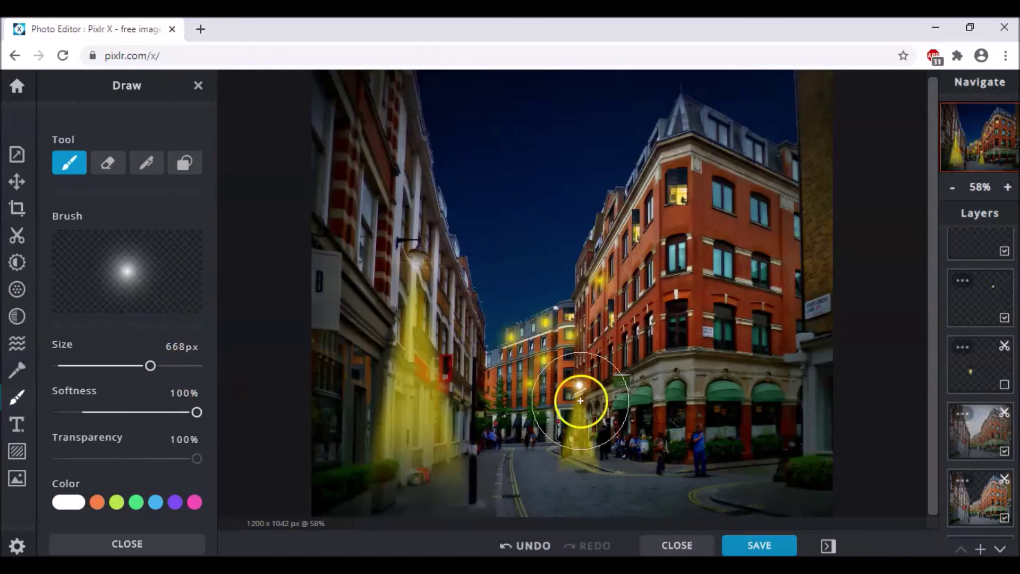
{"action": "left_click", "coordinate": [533, 409]}
{"action": "left_click", "coordinate": [544, 473]}
{"action": "left_click", "coordinate": [659, 476]}
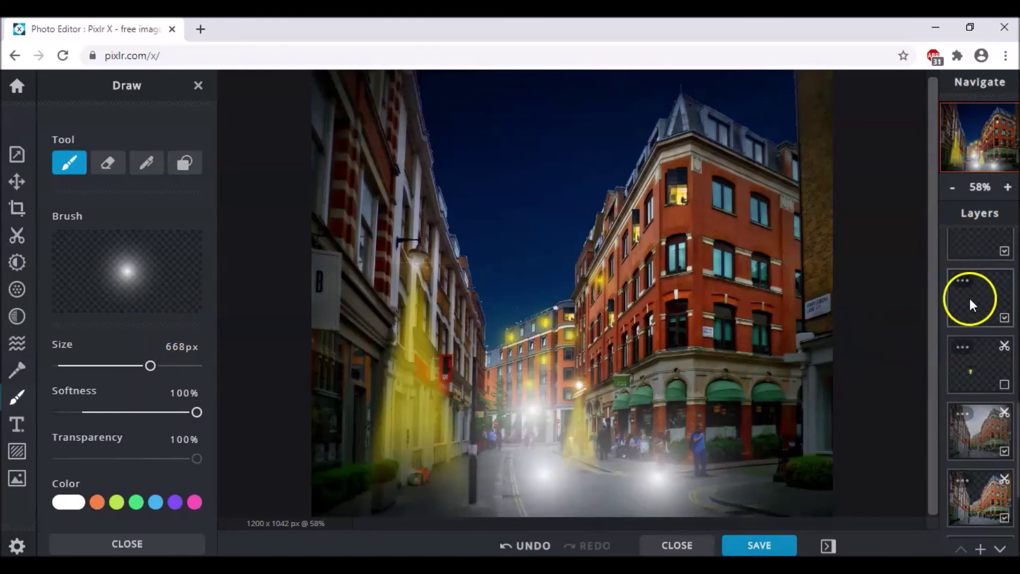
{"action": "scroll", "coordinate": [971, 298], "scroll_direction": "up", "scroll_amount": 5}
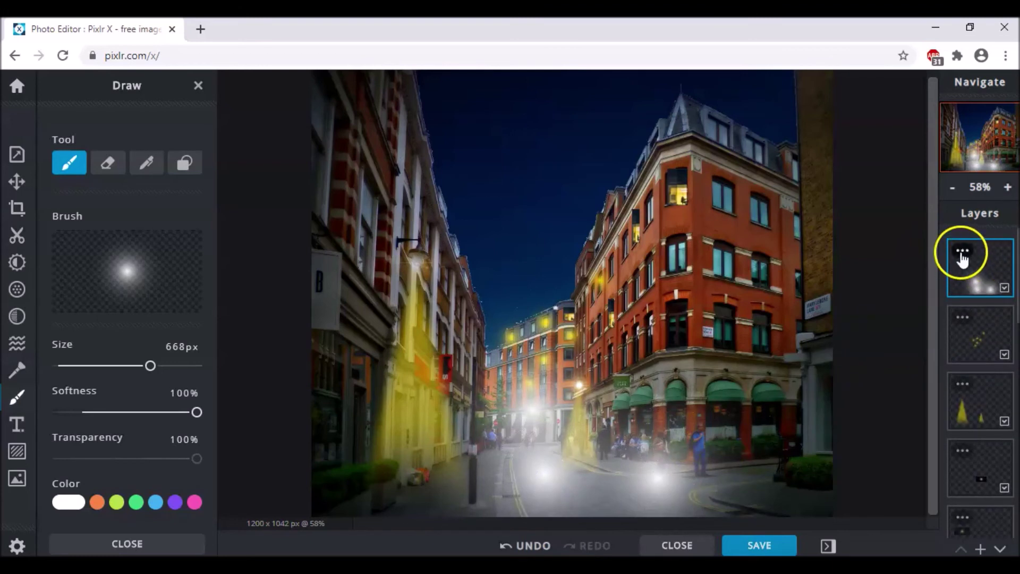
Set the street glow layer's transparency to 50.
{"action": "left_click", "coordinate": [962, 253]}
{"action": "left_click", "coordinate": [919, 351]}
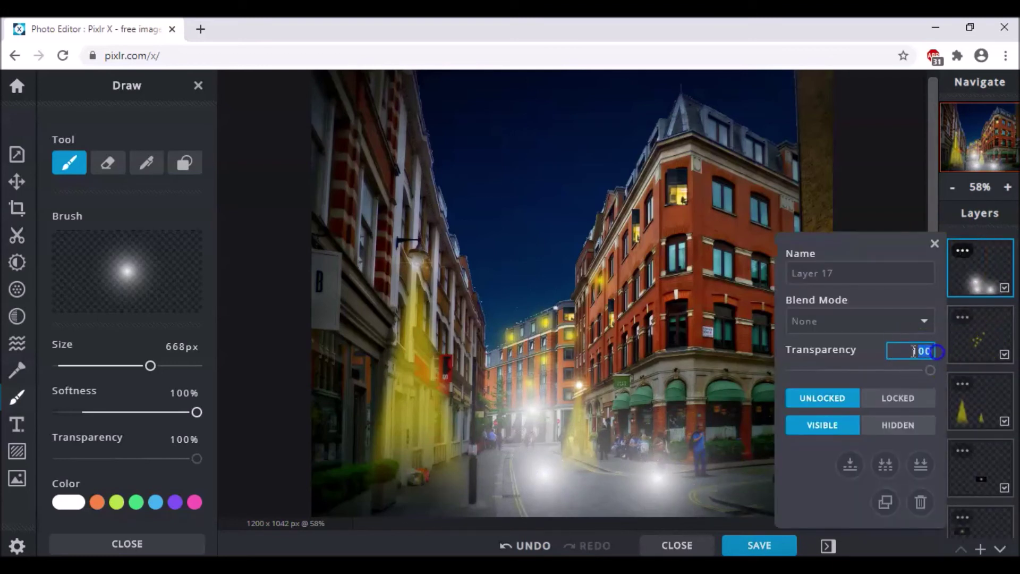
{"action": "type", "text": "50"}
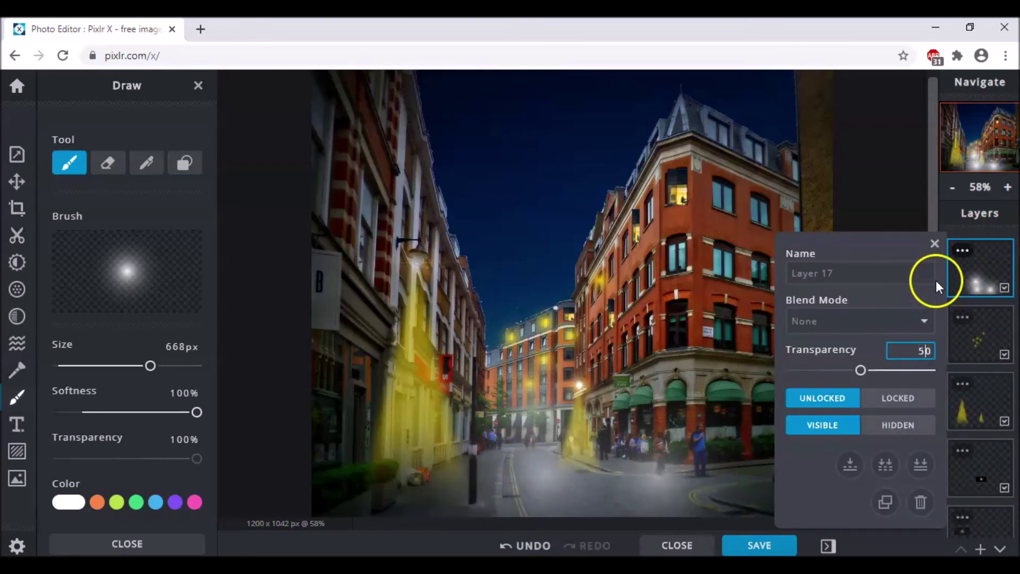
{"action": "left_click", "coordinate": [935, 244]}
{"action": "scroll", "coordinate": [978, 446], "scroll_direction": "down", "scroll_amount": 4}
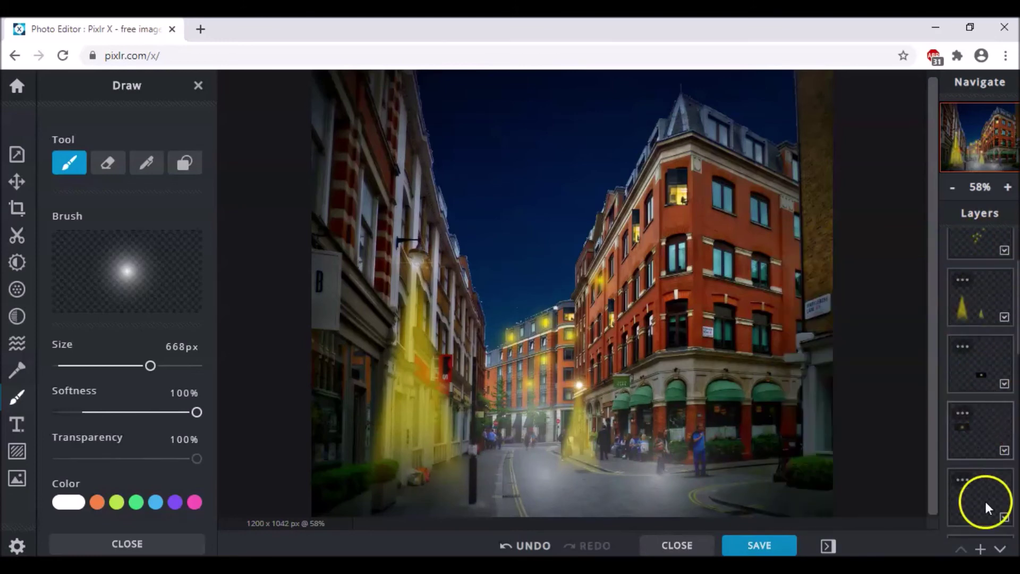
{"action": "left_click", "coordinate": [981, 549]}
On a new empty layer, paint four 999px white glows across the sky, faded to 15 transparency.
{"action": "left_click", "coordinate": [414, 299]}
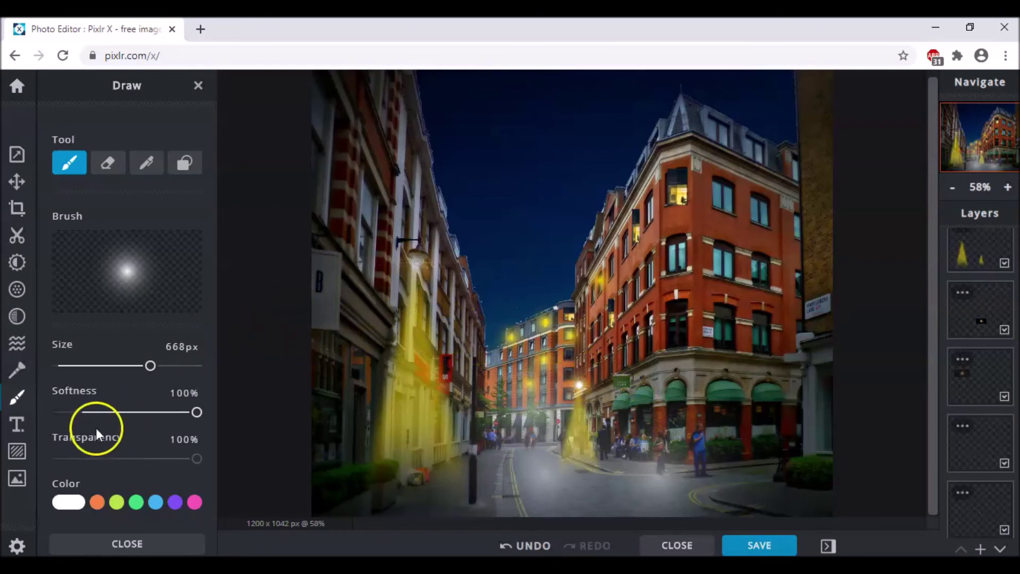
{"action": "left_click_drag", "start_coordinate": [153, 365], "coordinate": [414, 379]}
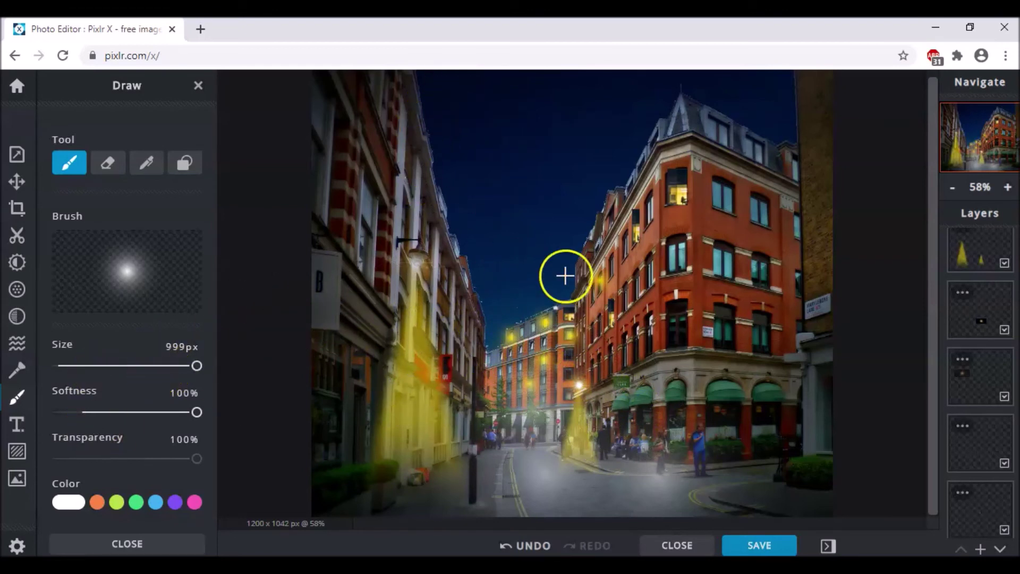
{"action": "left_click", "coordinate": [415, 91]}
{"action": "left_click", "coordinate": [463, 96]}
{"action": "left_click", "coordinate": [572, 87]}
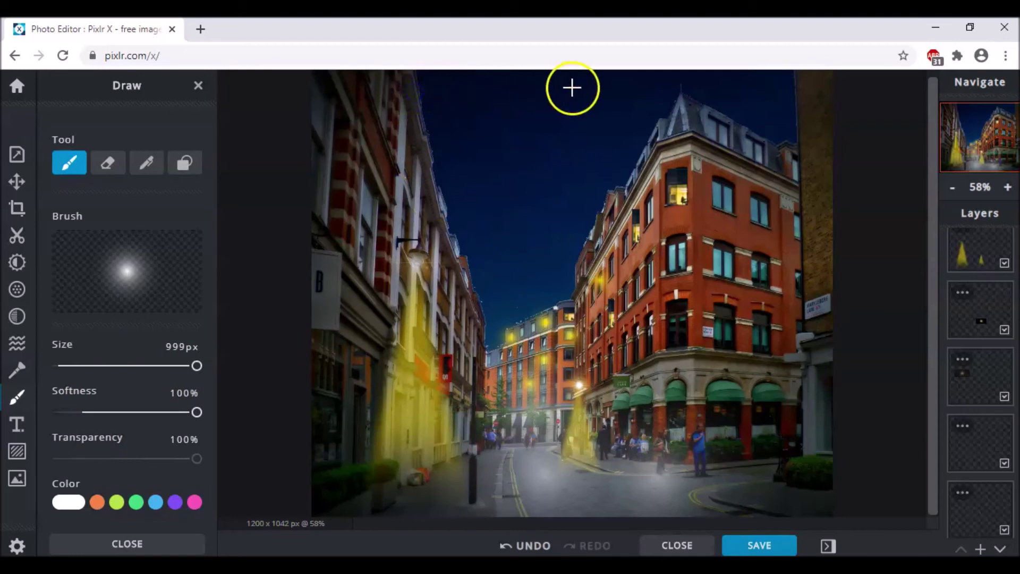
{"action": "left_click", "coordinate": [750, 81]}
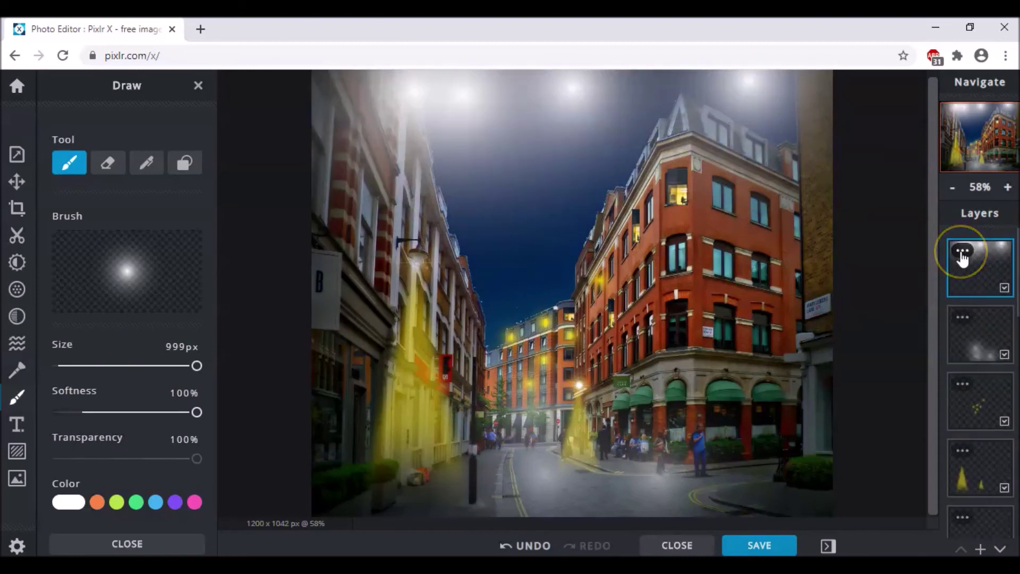
{"action": "left_click", "coordinate": [963, 252]}
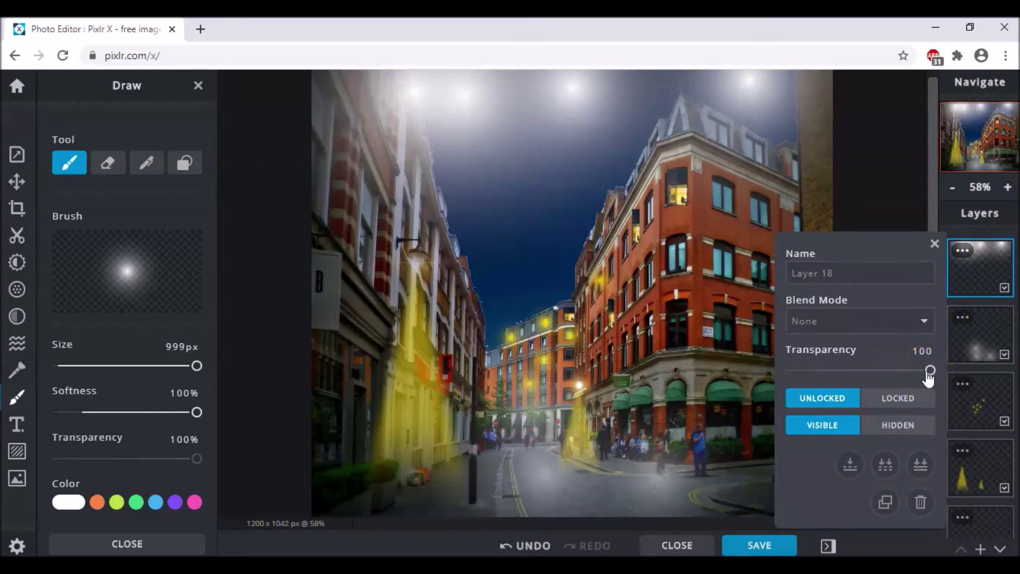
{"action": "left_click_drag", "start_coordinate": [927, 372], "coordinate": [813, 371]}
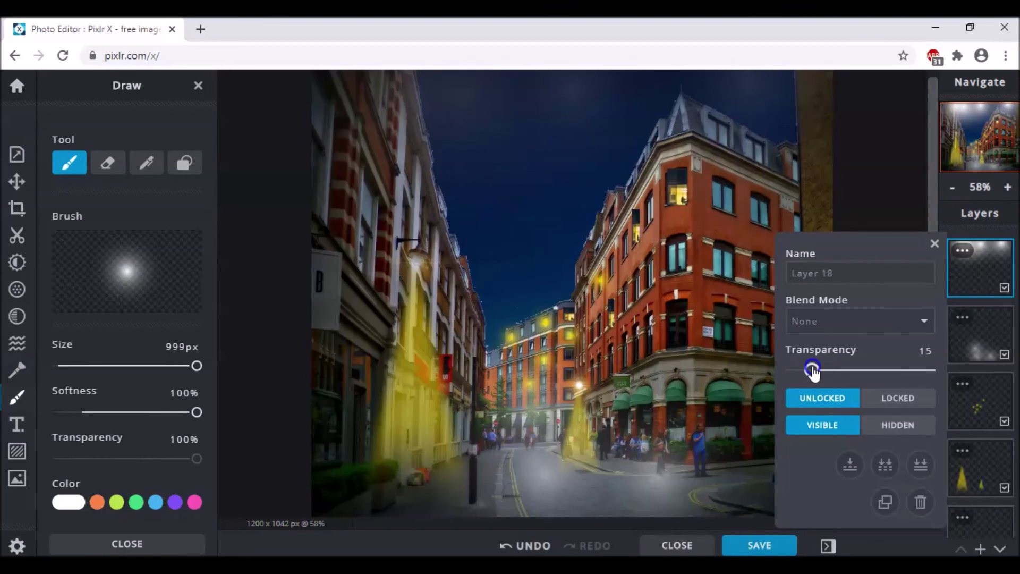
{"action": "left_click", "coordinate": [934, 243]}
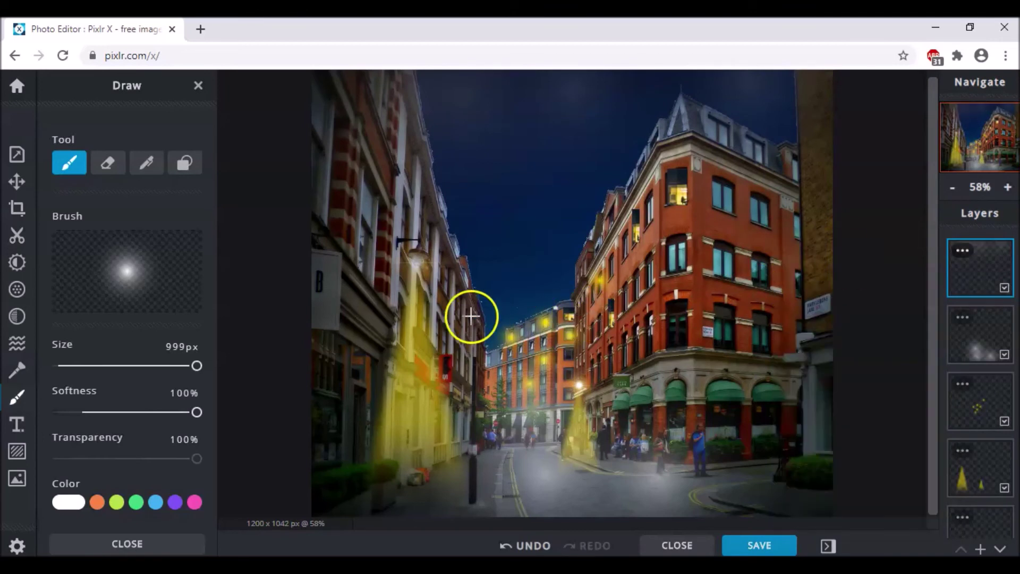
Add the teal gradient from the Overlay > Grads elements as a new layer.
{"action": "left_click", "coordinate": [19, 454]}
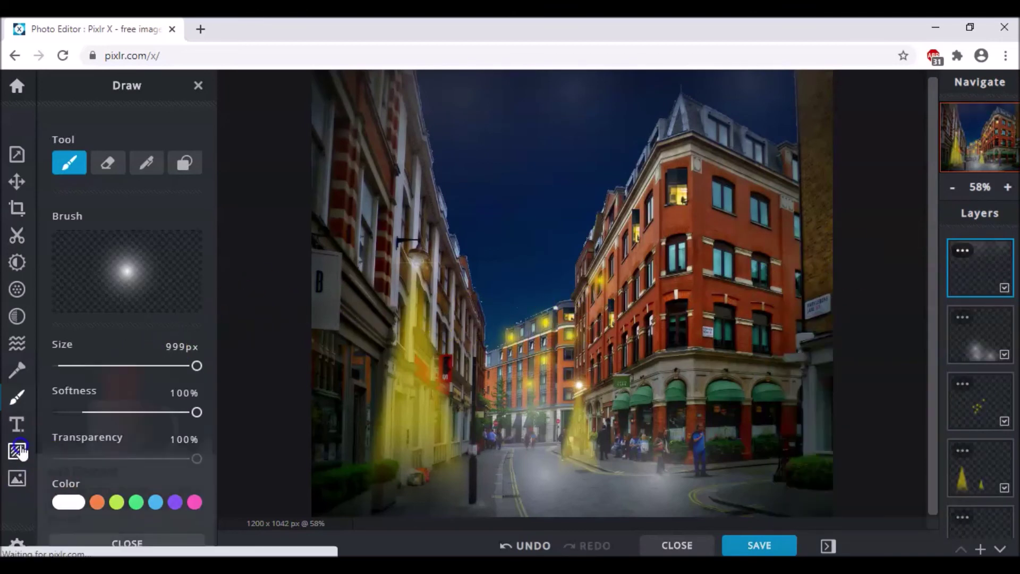
{"action": "left_click", "coordinate": [115, 177]}
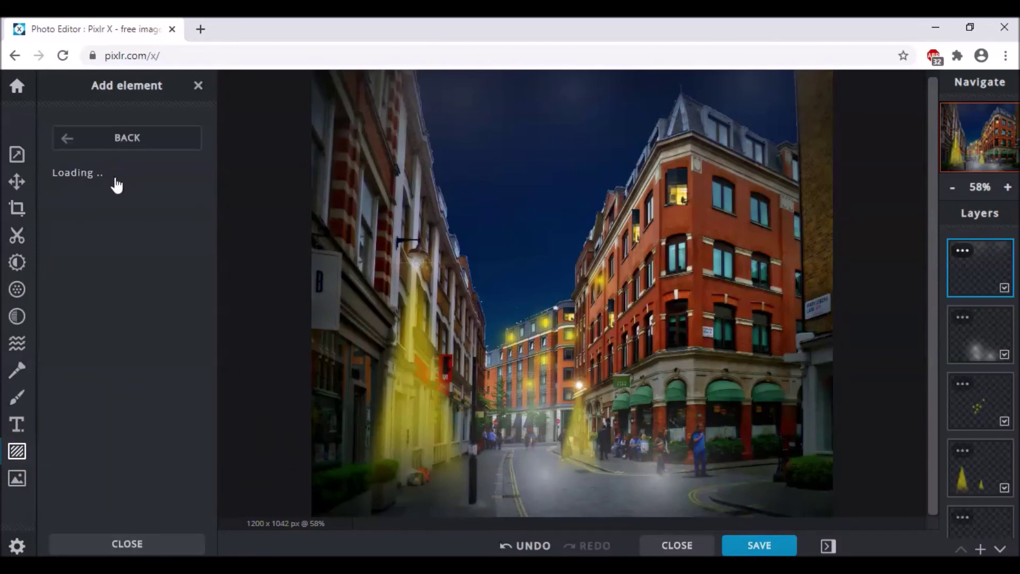
{"action": "scroll", "coordinate": [109, 271], "scroll_direction": "down", "scroll_amount": 2}
{"action": "scroll", "coordinate": [109, 277], "scroll_direction": "down", "scroll_amount": 14}
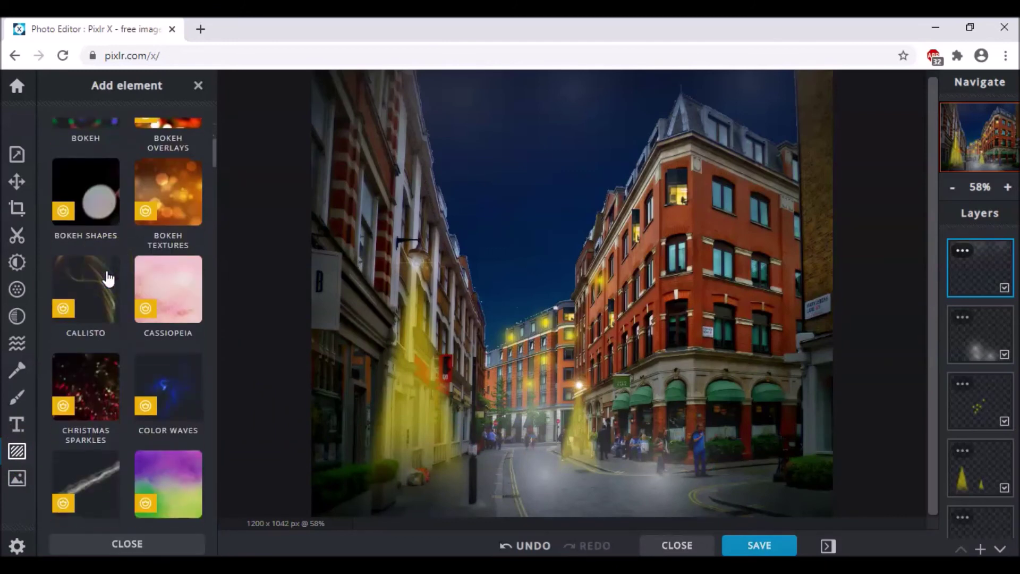
{"action": "scroll", "coordinate": [109, 276], "scroll_direction": "down", "scroll_amount": 15}
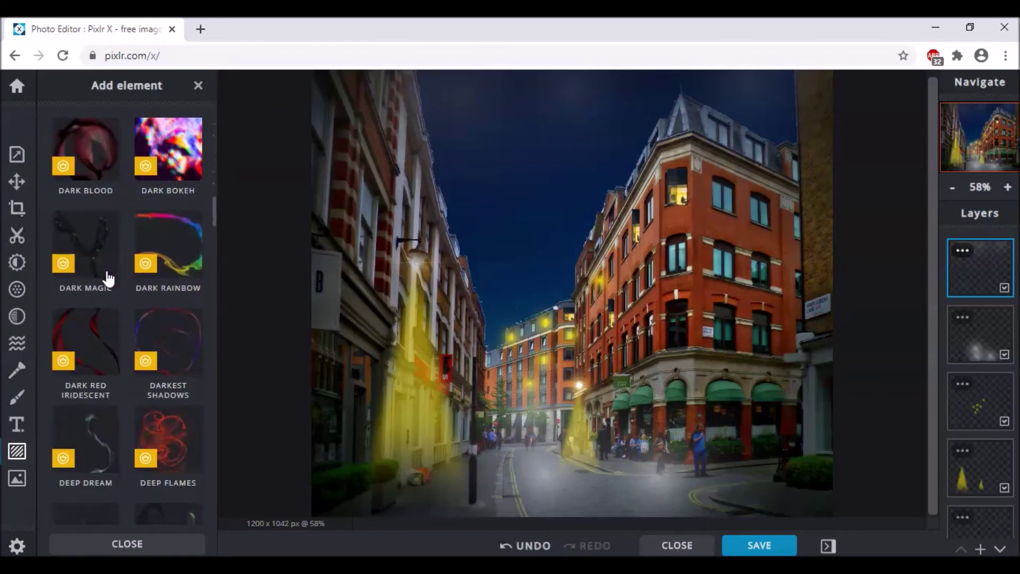
{"action": "scroll", "coordinate": [108, 276], "scroll_direction": "down", "scroll_amount": 10}
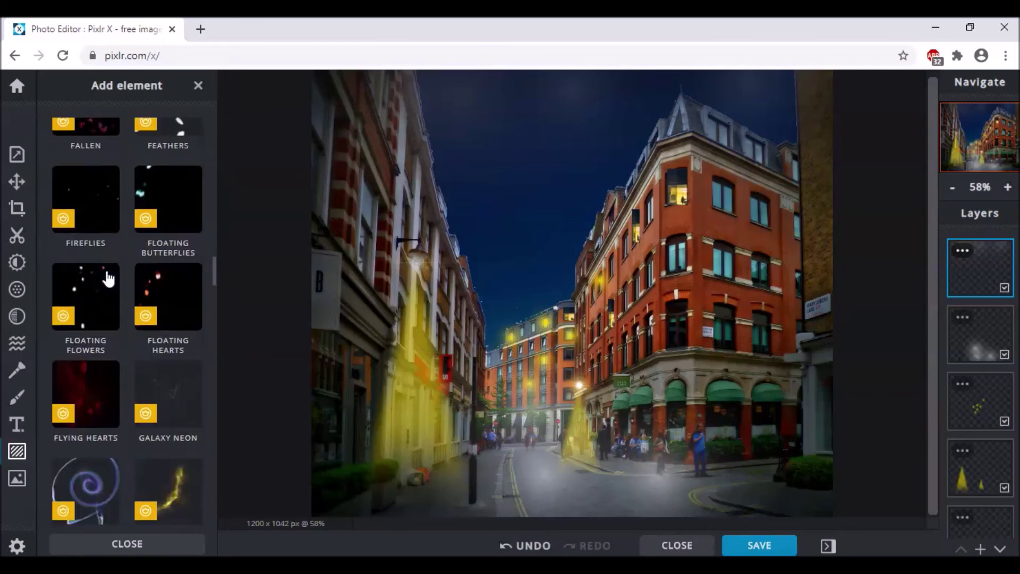
{"action": "left_click", "coordinate": [83, 292]}
{"action": "scroll", "coordinate": [128, 340], "scroll_direction": "down", "scroll_amount": 5}
{"action": "scroll", "coordinate": [128, 337], "scroll_direction": "down", "scroll_amount": 8}
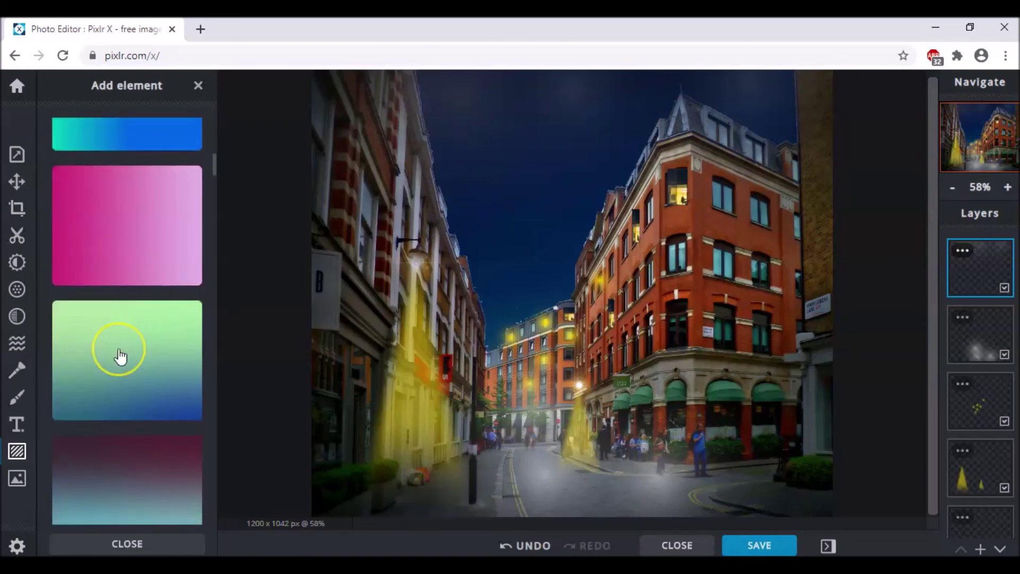
{"action": "scroll", "coordinate": [141, 339], "scroll_direction": "down", "scroll_amount": 10}
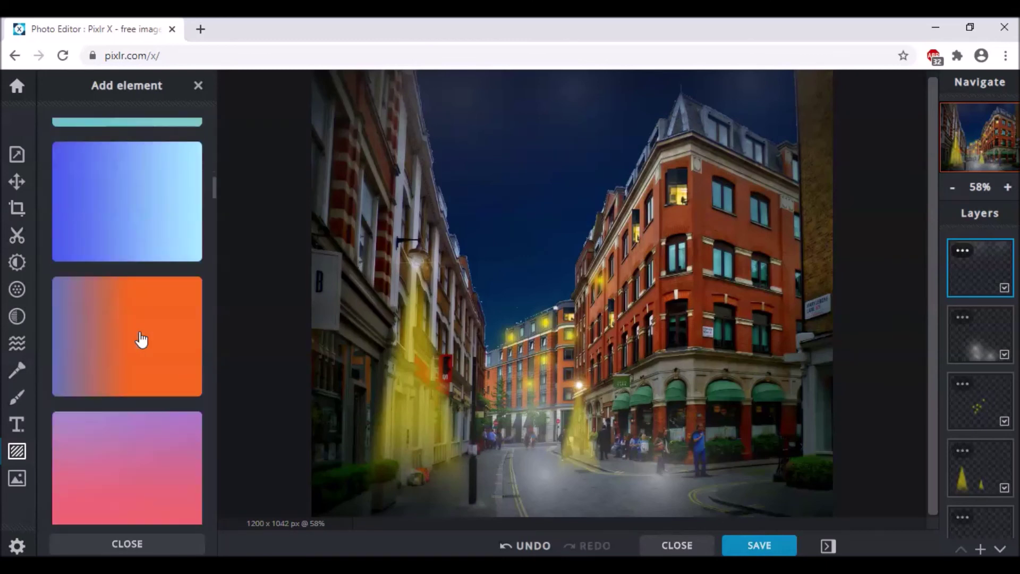
{"action": "scroll", "coordinate": [140, 339], "scroll_direction": "down", "scroll_amount": 4}
{"action": "left_click", "coordinate": [157, 209]}
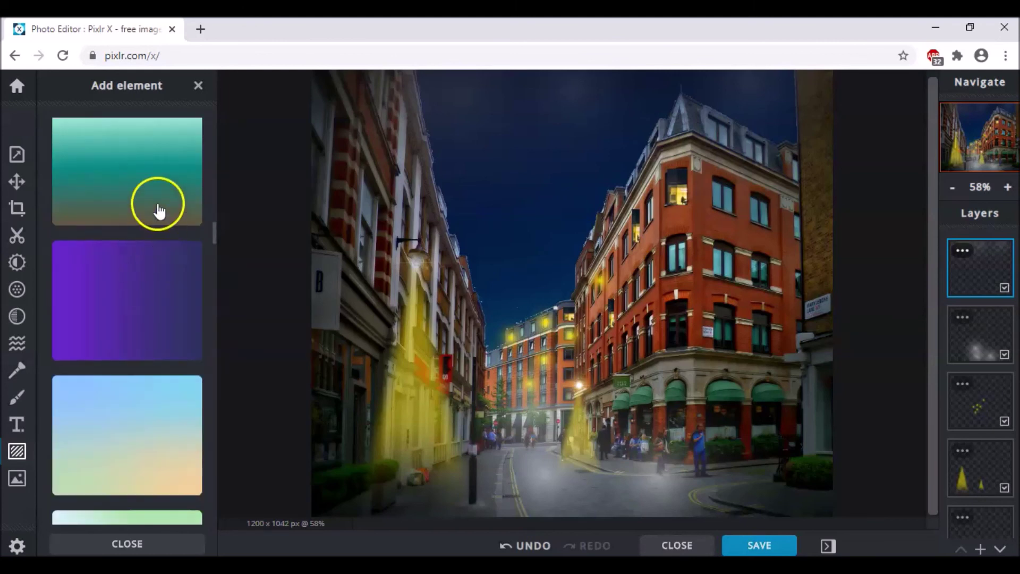
{"action": "scroll", "coordinate": [159, 223], "scroll_direction": "up", "scroll_amount": 1}
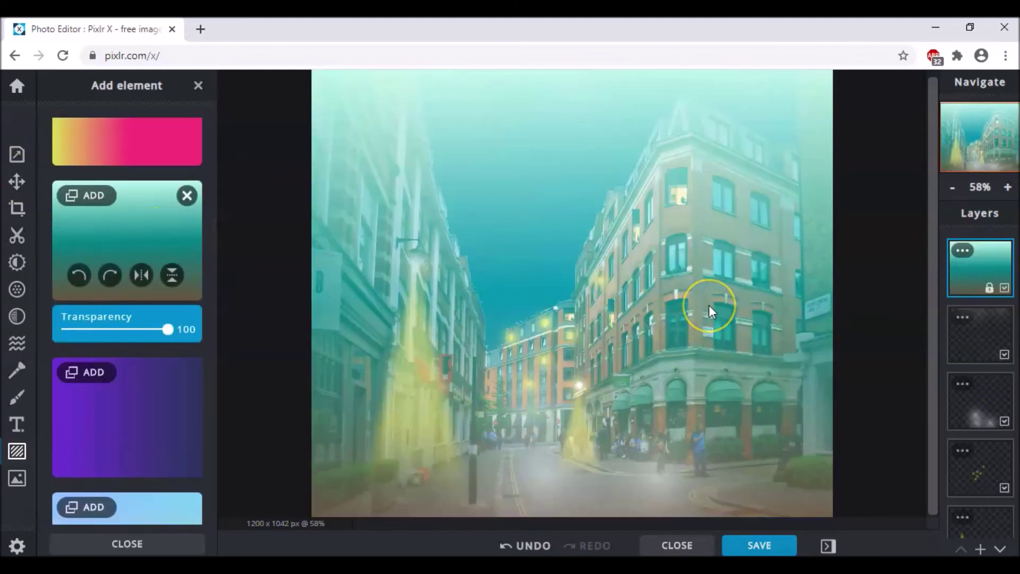
Set the teal gradient layer's blend mode to Overlay.
{"action": "left_click", "coordinate": [968, 252]}
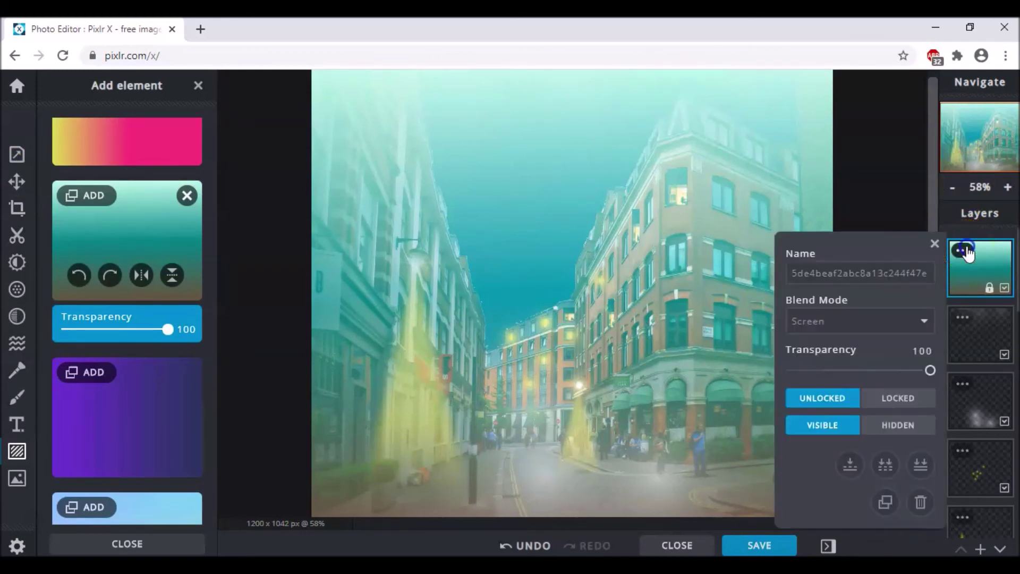
{"action": "left_click", "coordinate": [828, 325]}
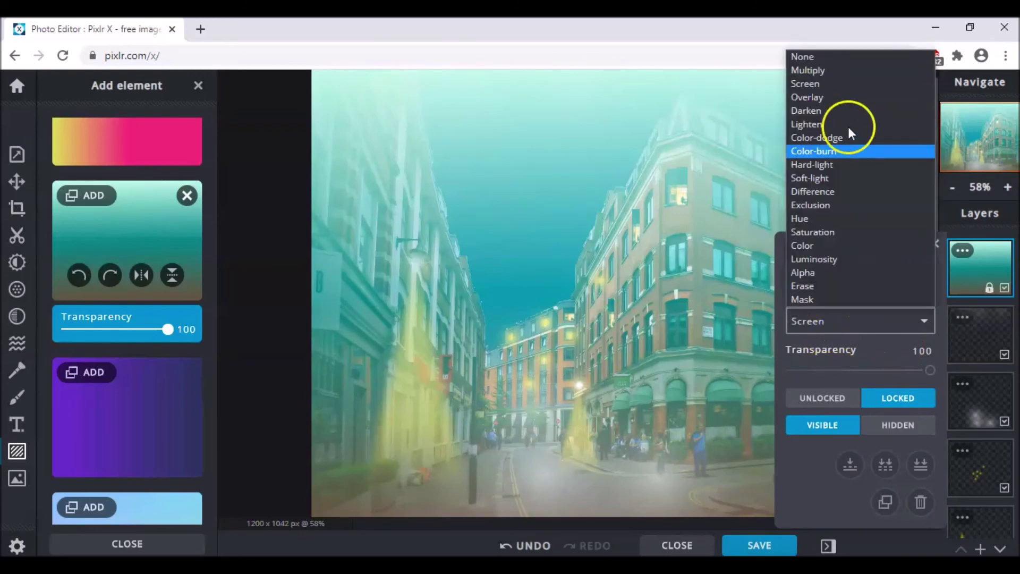
{"action": "left_click", "coordinate": [855, 97]}
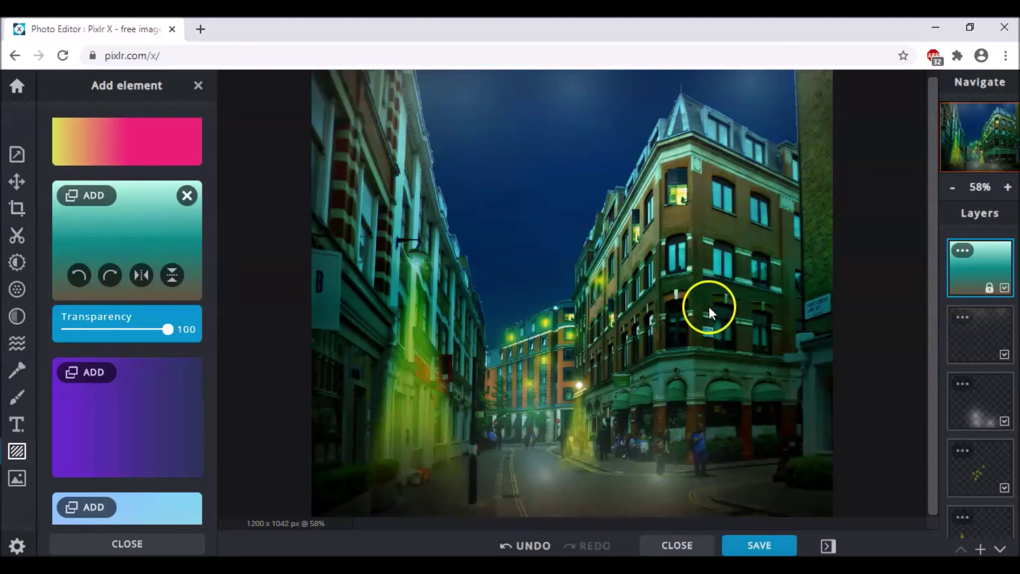
{"action": "scroll", "coordinate": [989, 387], "scroll_direction": "down", "scroll_amount": 5}
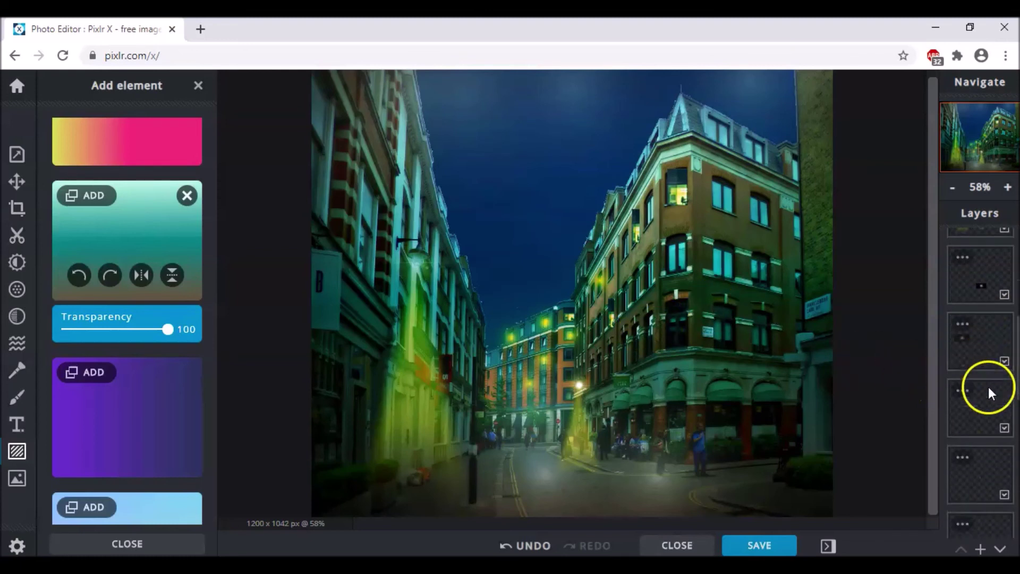
{"action": "left_click", "coordinate": [990, 430]}
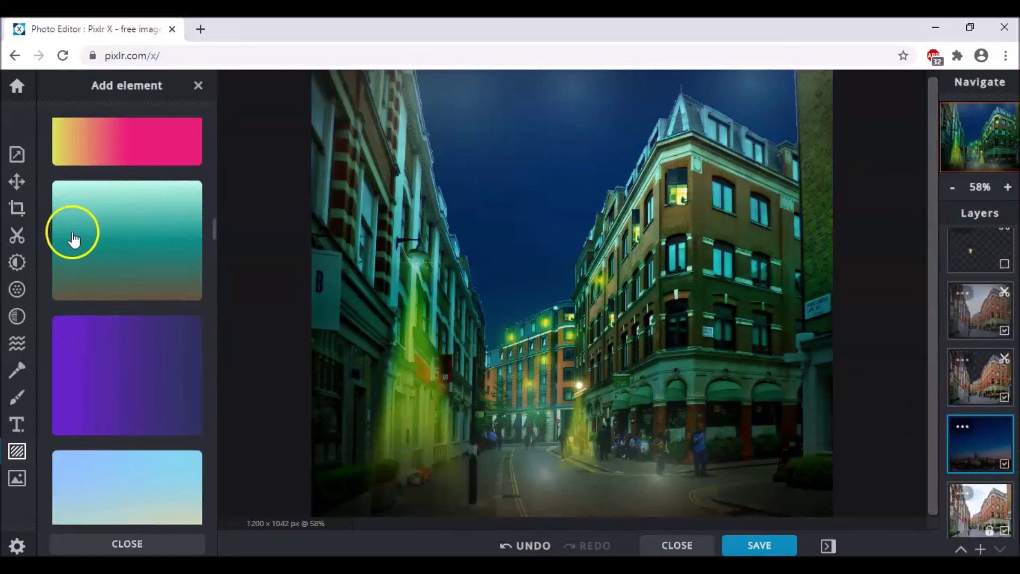
Apply Brightness -100, Exposure 30 and Contrast 2 to the night-sky layer.
{"action": "left_click", "coordinate": [21, 263]}
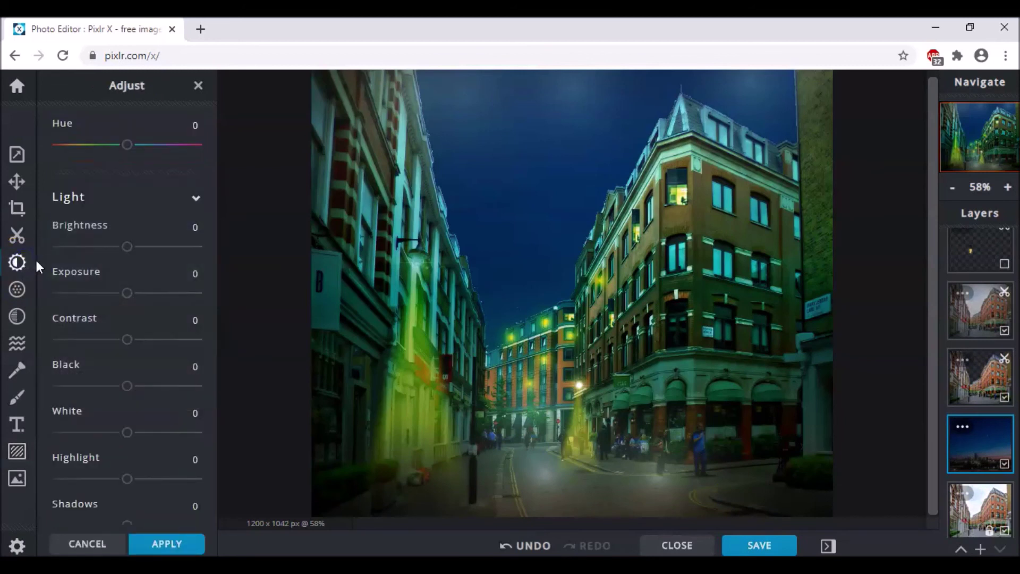
{"action": "left_click_drag", "start_coordinate": [120, 245], "coordinate": [59, 246]}
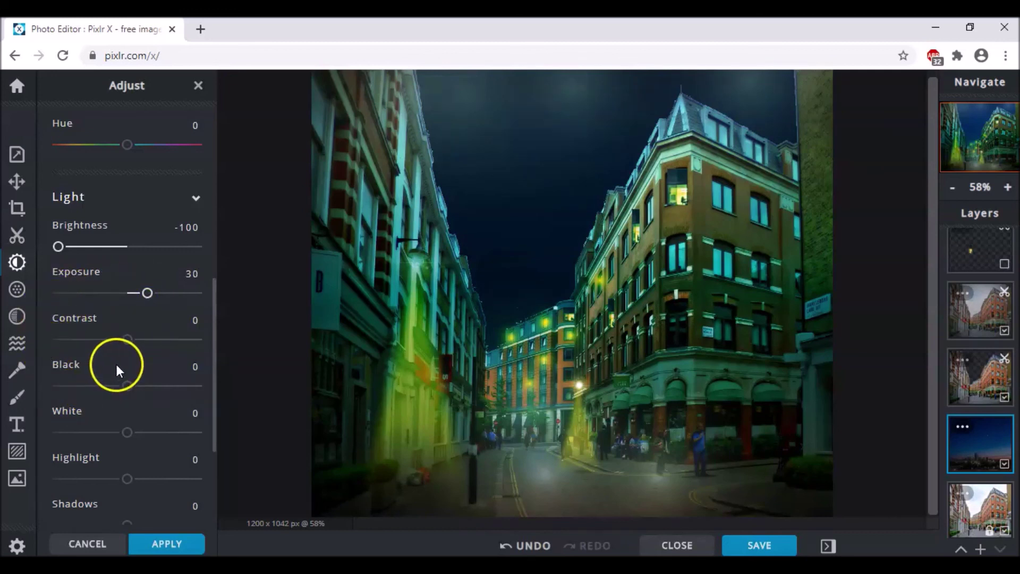
{"action": "left_click_drag", "start_coordinate": [130, 340], "coordinate": [130, 344]}
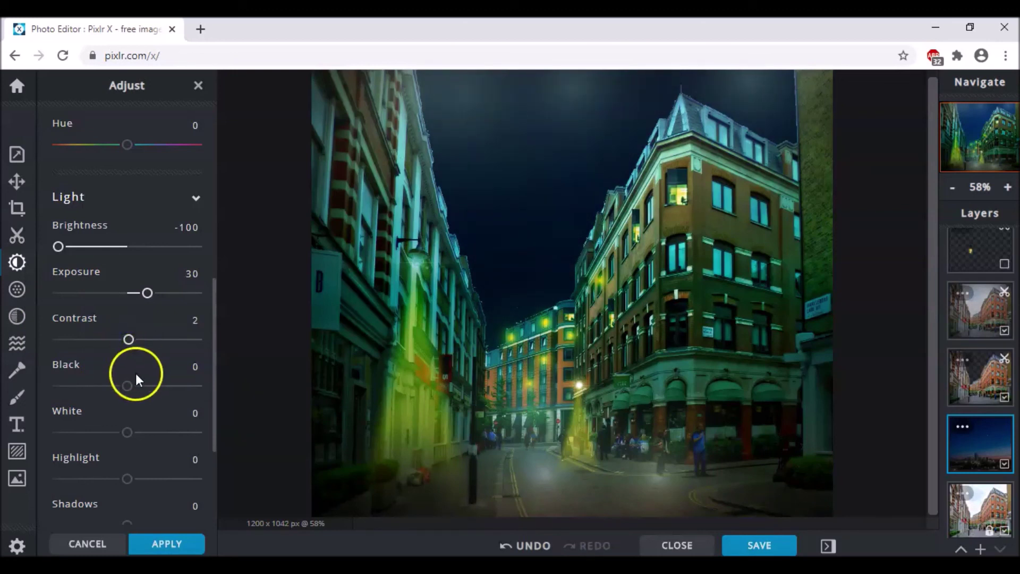
{"action": "left_click", "coordinate": [175, 543]}
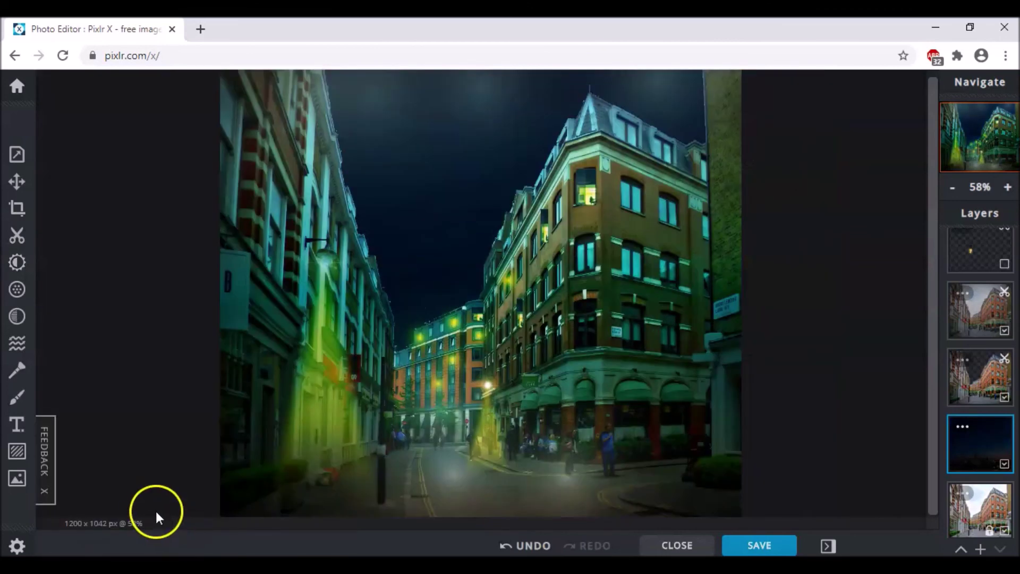
Give a street-photo layer Brightness -56, Exposure 34 and Contrast 6, and apply.
{"action": "left_click", "coordinate": [964, 390]}
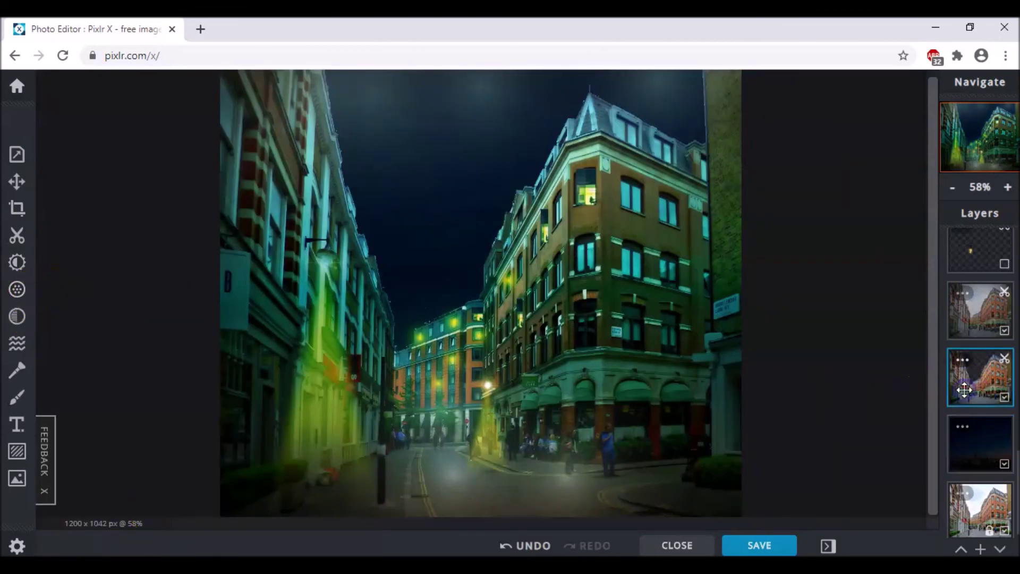
{"action": "left_click", "coordinate": [17, 263]}
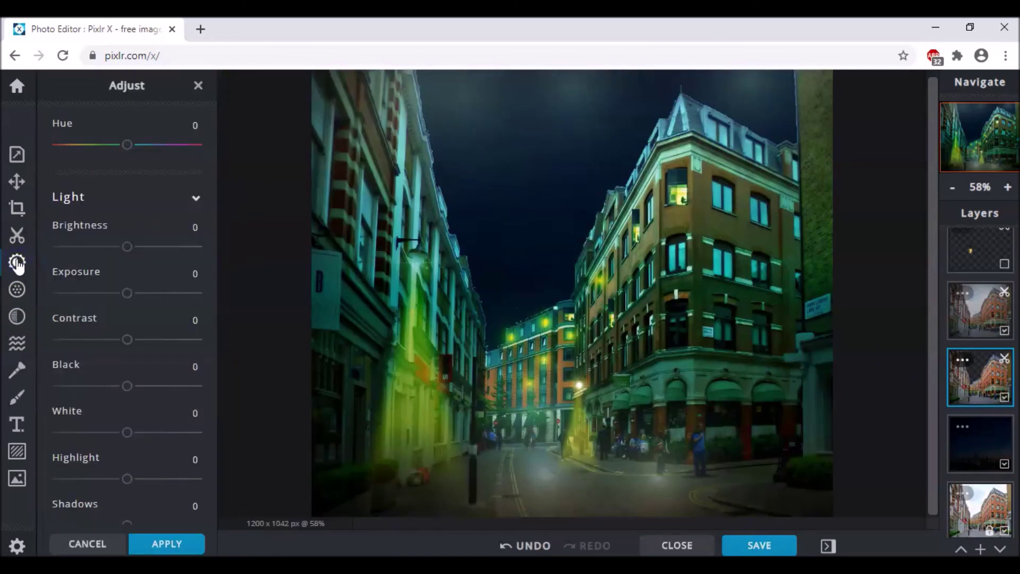
{"action": "left_click_drag", "start_coordinate": [126, 246], "coordinate": [84, 237]}
{"action": "left_click_drag", "start_coordinate": [127, 293], "coordinate": [151, 296]}
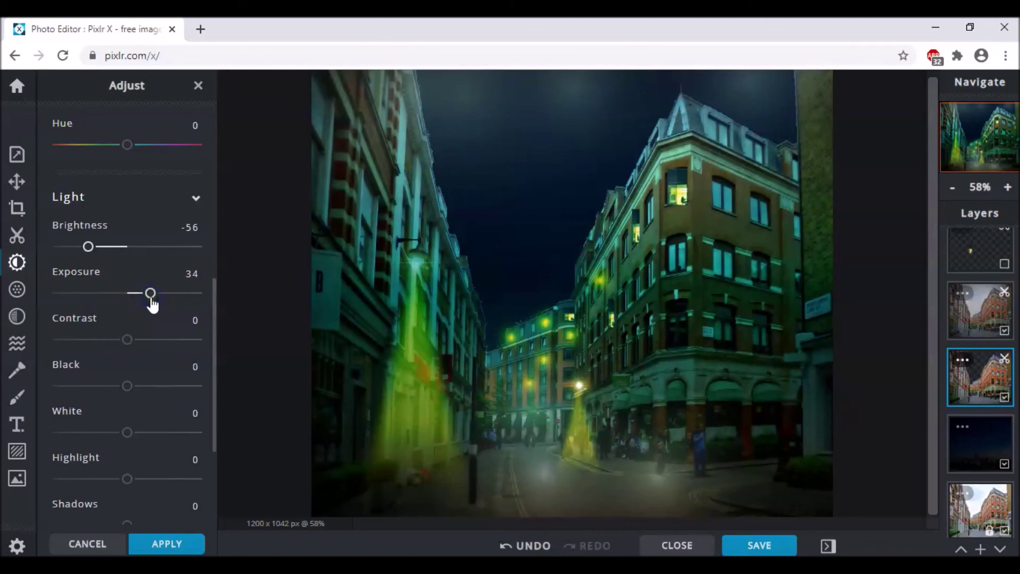
{"action": "left_click_drag", "start_coordinate": [127, 340], "coordinate": [131, 343]}
{"action": "left_click", "coordinate": [170, 545]}
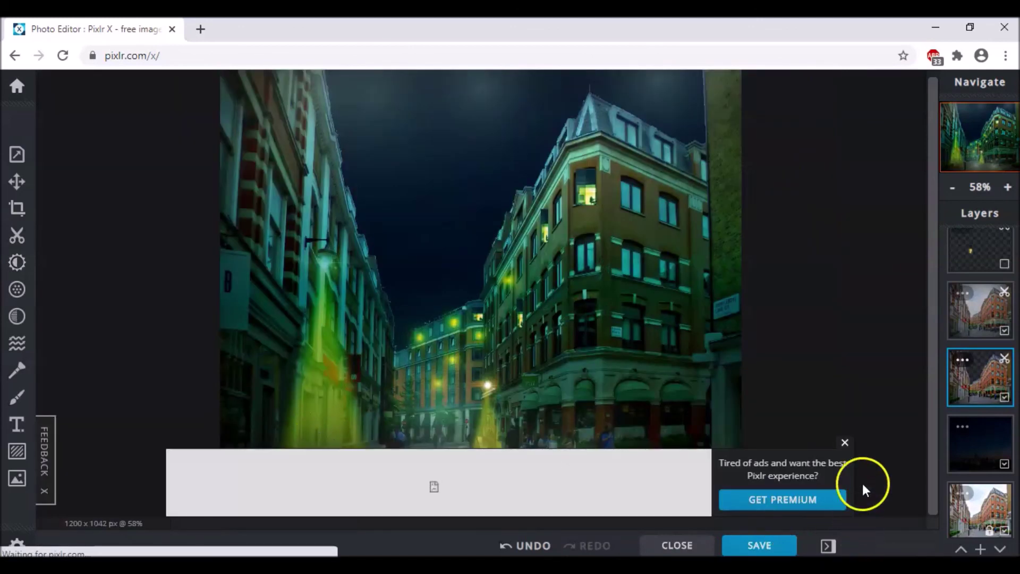
Dismiss the advert banner and select the bottom photo layer.
{"action": "left_click", "coordinate": [846, 444]}
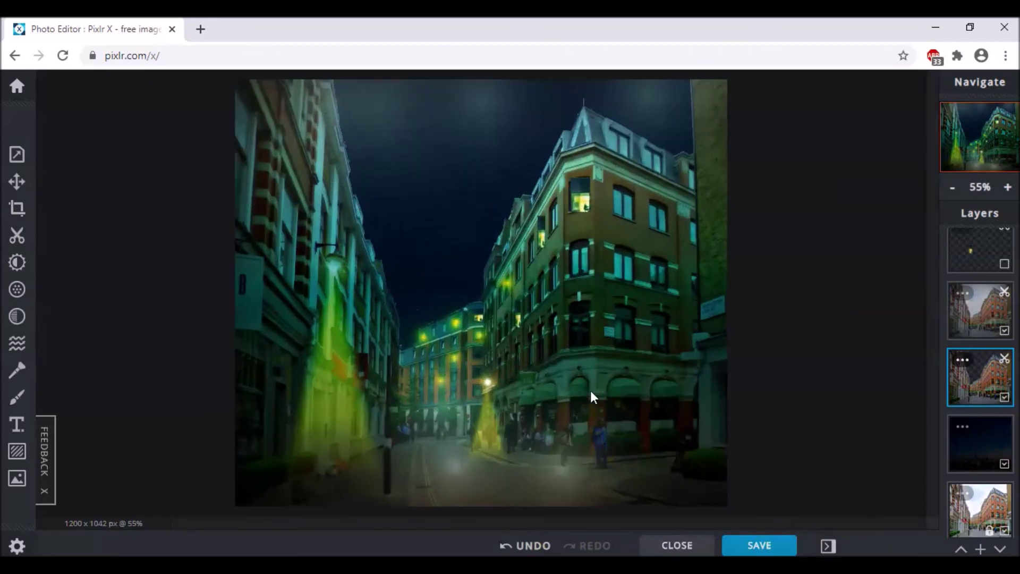
{"action": "left_click", "coordinate": [995, 496]}
{"action": "mouse_move", "coordinate": [996, 496]}
{"action": "left_mouse_down"}
{"action": "mouse_move", "coordinate": [982, 342]}
{"action": "mouse_move", "coordinate": [999, 515]}
{"action": "left_mouse_up"}
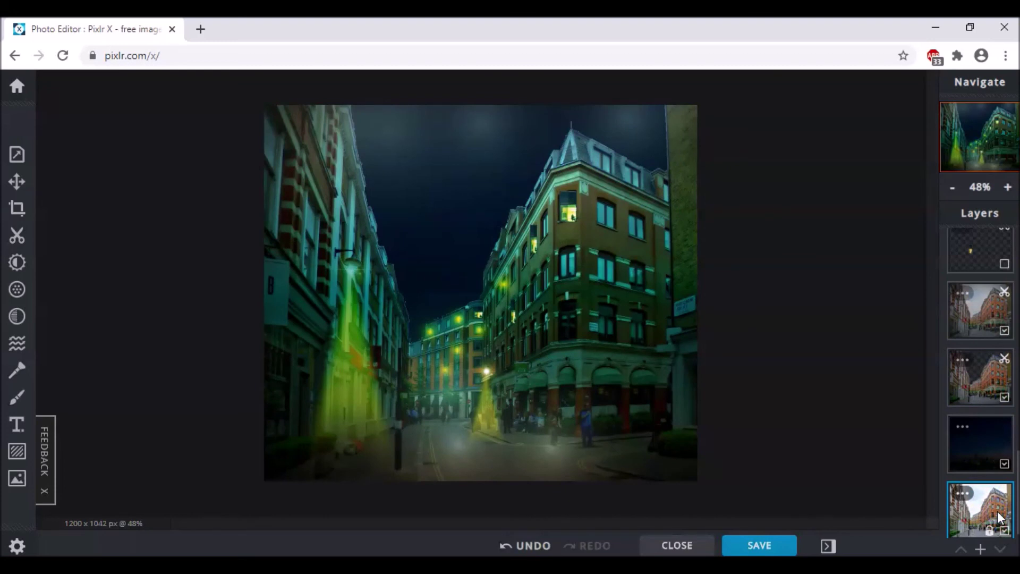
{"action": "left_click", "coordinate": [586, 347]}
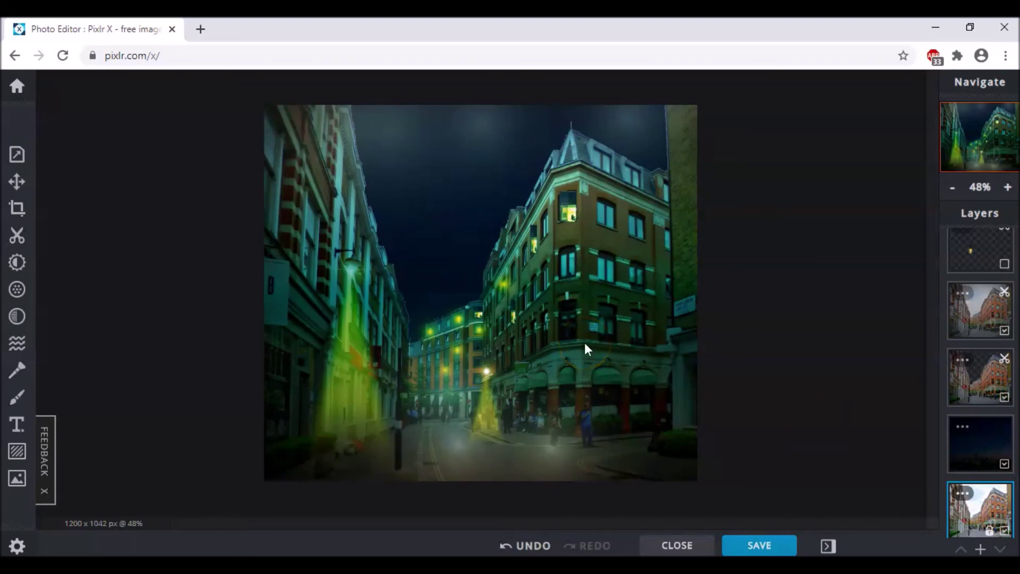